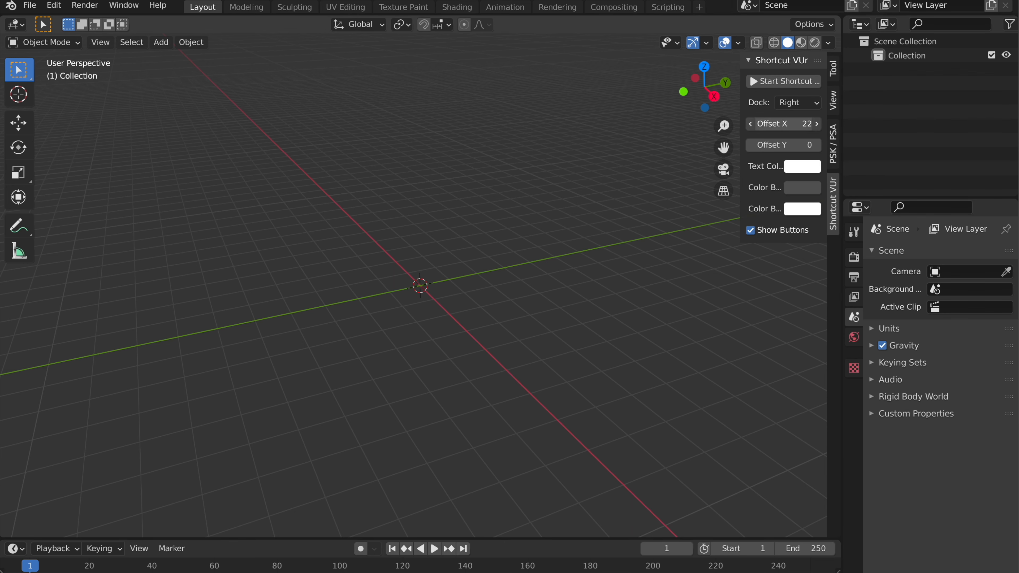
Start the Shortcut VUr input display with X offset 28 and Y offset 40, and hide the sidebar.
click(775, 84)
drag(796, 142, 812, 143)
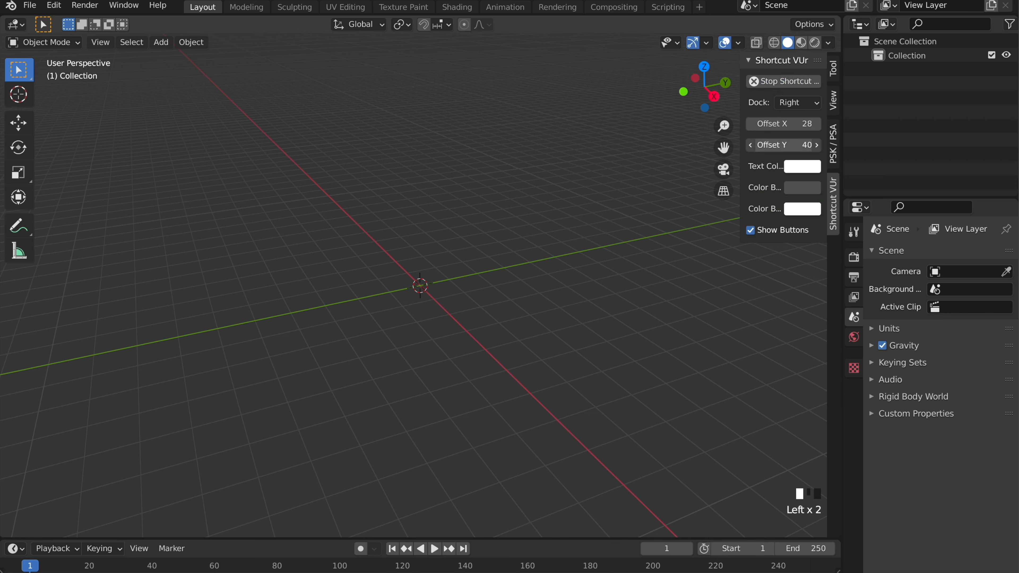
drag(739, 77, 838, 103)
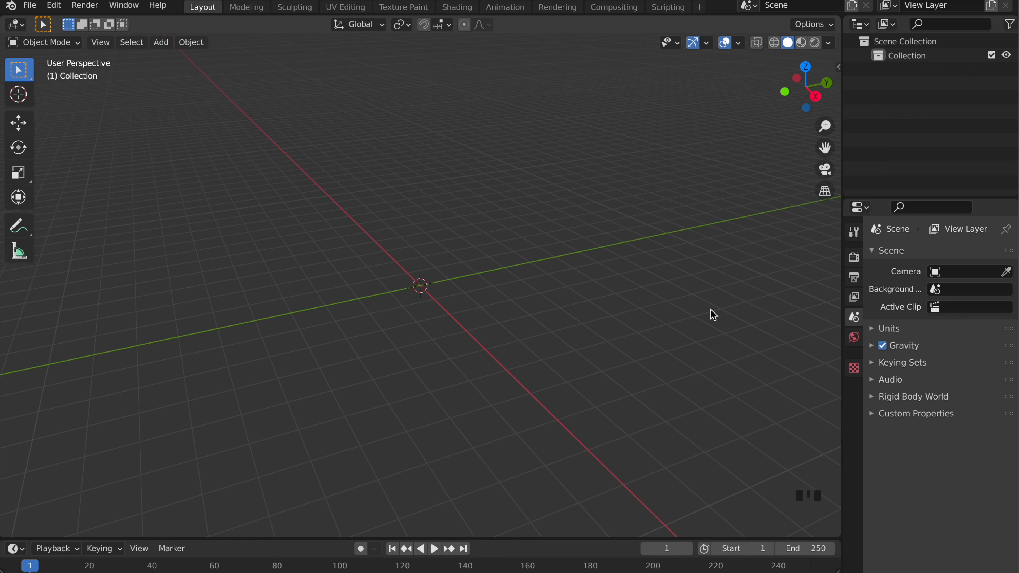
click(554, 328)
click(536, 384)
click(655, 355)
click(655, 354)
click(655, 355)
click(547, 333)
Search the Downloads folder for "pois" and append all objects from the Poised Playmaker blend file.
click(25, 25)
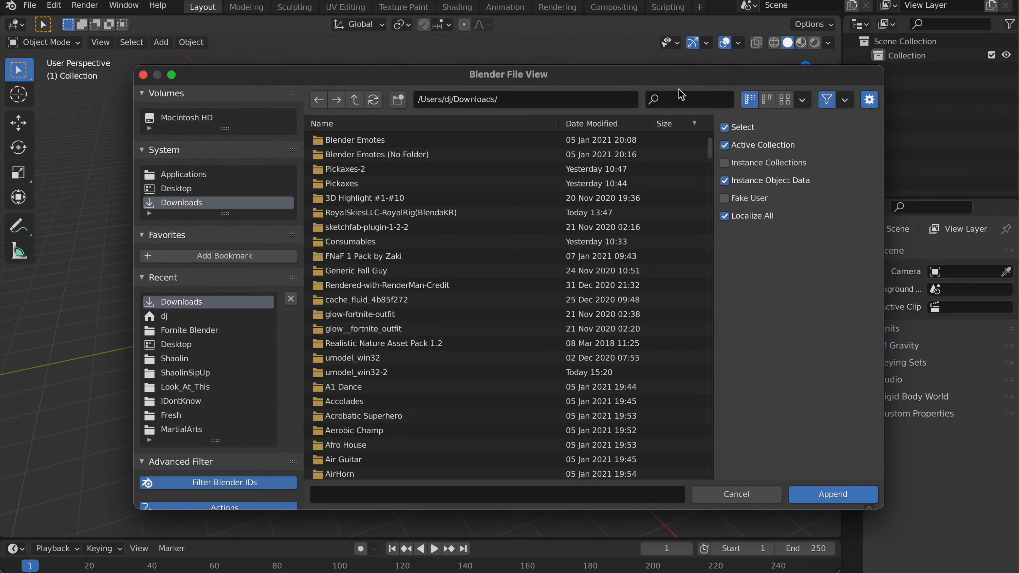
click(677, 99)
text(pois)
key(Return)
double_click(575, 145)
double_click(576, 256)
key(a)
click(832, 494)
Set the Poised Playmaker armature's scale to 0.05 on all three axes.
drag(805, 87, 822, 89)
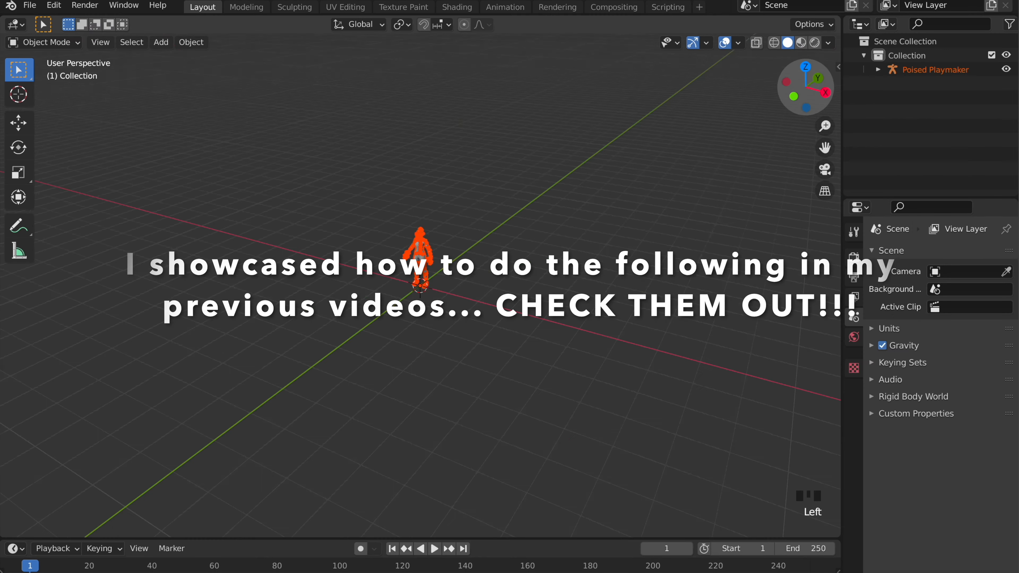
click(935, 70)
click(853, 362)
drag(959, 406, 957, 434)
text(0.05)
key(Return)
Switch the viewport to Material Preview shading and split it into three side-by-side areas.
drag(825, 148, 824, 192)
drag(824, 126, 824, 168)
click(761, 121)
click(801, 42)
mouse_move(838, 18)
mouse_down()
mouse_move(495, 73)
mouse_move(441, 115)
mouse_move(520, 21)
mouse_move(256, 121)
mouse_up()
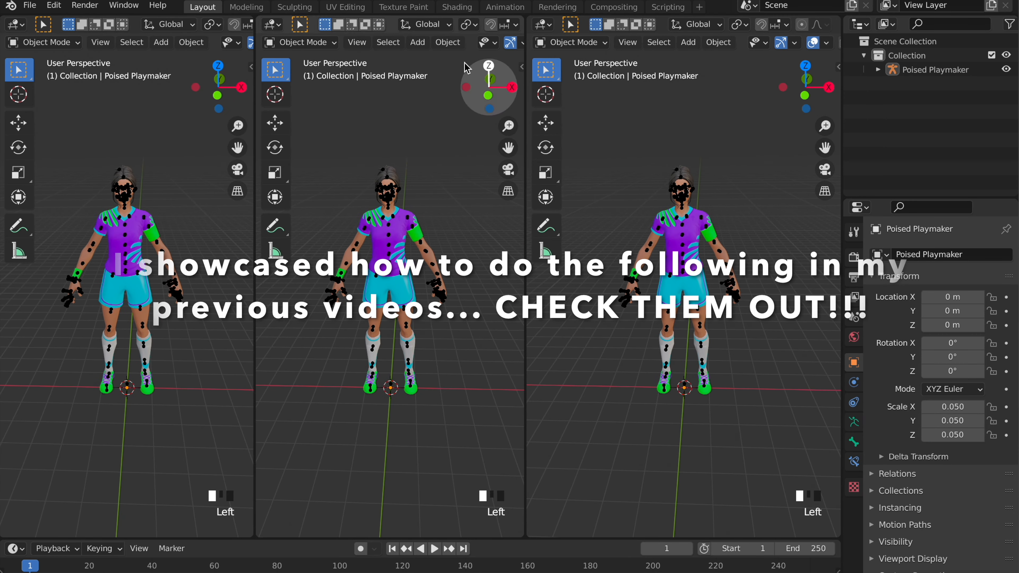
Hide the Poised Playmaker armature and select the character mesh.
click(1006, 70)
click(681, 225)
Turn the third area into a Shader Editor and view the mesh's Body material nodes.
click(545, 24)
click(104, 141)
scroll(602, 381, up, 5)
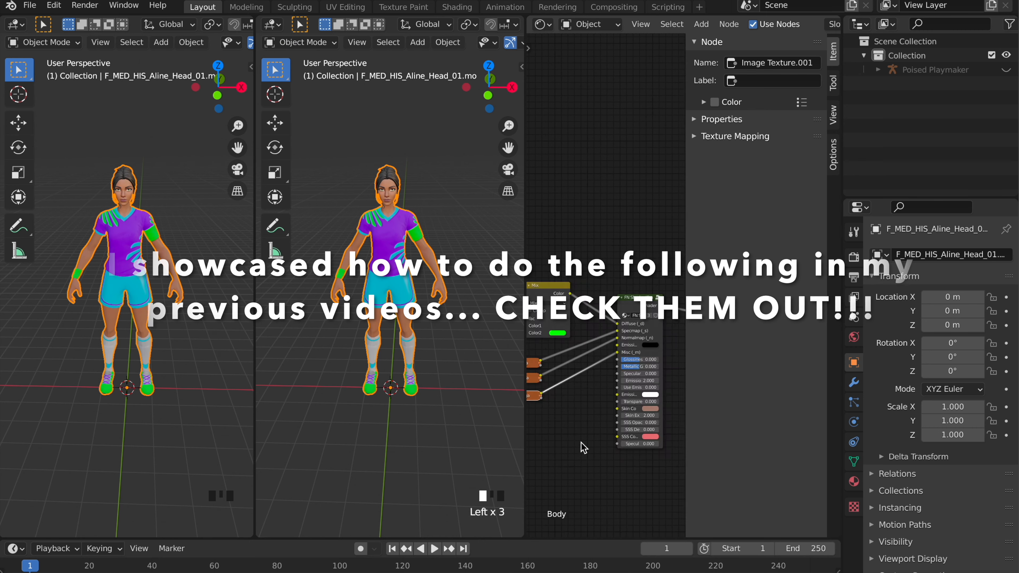
click(301, 43)
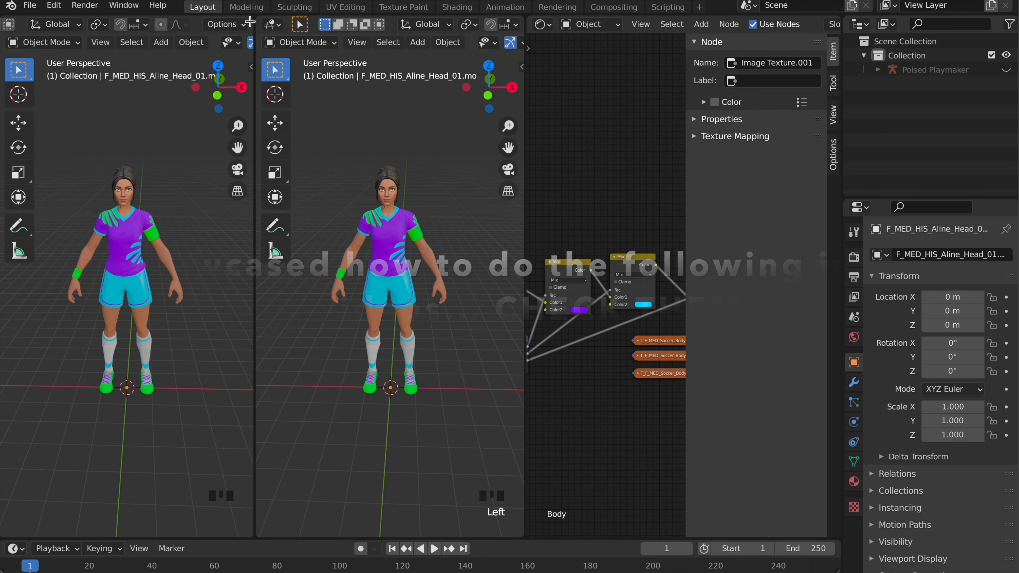
Join the split areas back into a single viewport and enter Edit Mode on the character mesh.
drag(524, 35, 641, 201)
drag(257, 35, 257, 114)
click(42, 42)
click(40, 66)
click(462, 250)
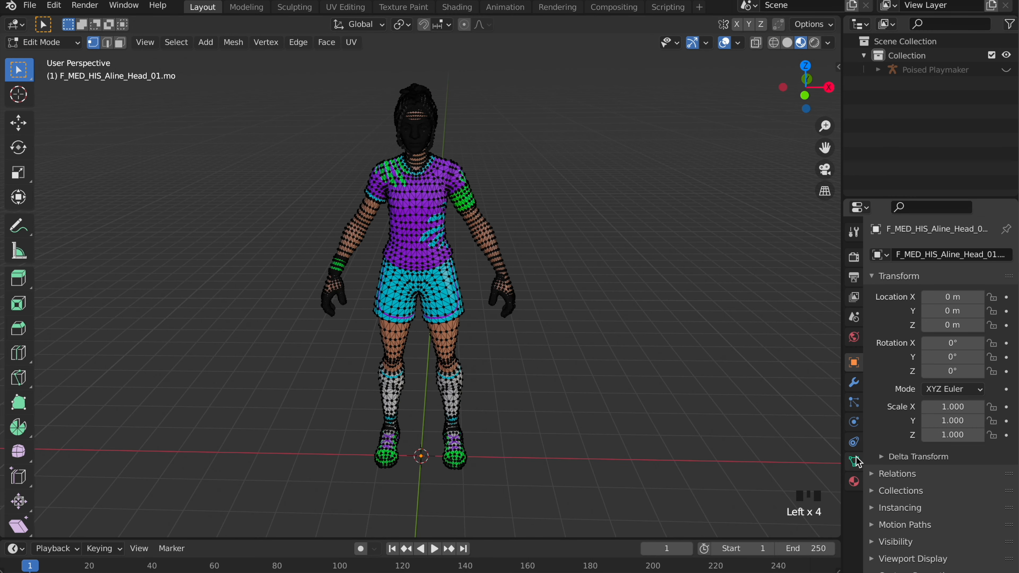
Select the mesh vertices belonging to the neck, head, C_brow_mid and L_brow_mid vertex groups.
click(853, 461)
scroll(950, 308, up, 8)
scroll(934, 343, down, 2)
click(910, 314)
click(960, 386)
click(914, 329)
click(960, 385)
click(922, 343)
click(961, 385)
click(922, 357)
scroll(947, 337, down, 2)
click(950, 343)
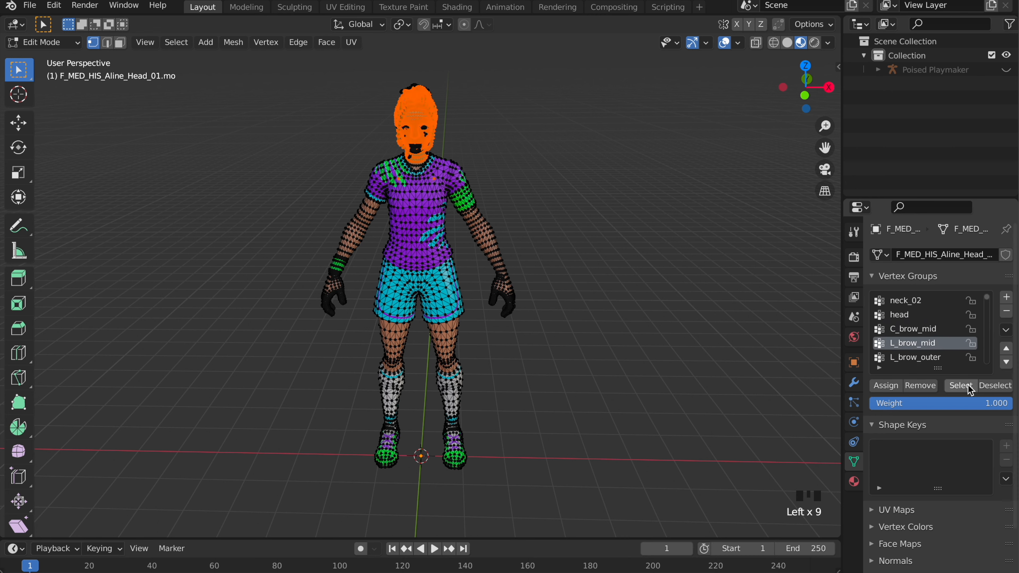
click(960, 386)
Extend the selection with the following facial vertex groups, starting with L_brow_outer.
click(951, 357)
click(960, 385)
scroll(951, 349, down, 2)
click(952, 343)
scroll(951, 343, down, 1)
scroll(942, 337, down, 2)
click(938, 328)
click(958, 385)
click(935, 344)
click(958, 385)
click(940, 357)
click(956, 386)
Complete the head selection by adding the remaining face and hair vertex groups, down to dyn_hair_05.
scroll(948, 333, down, 2)
click(962, 390)
click(943, 357)
click(959, 385)
scroll(945, 347, down, 2)
click(927, 346)
click(957, 385)
click(944, 357)
click(957, 385)
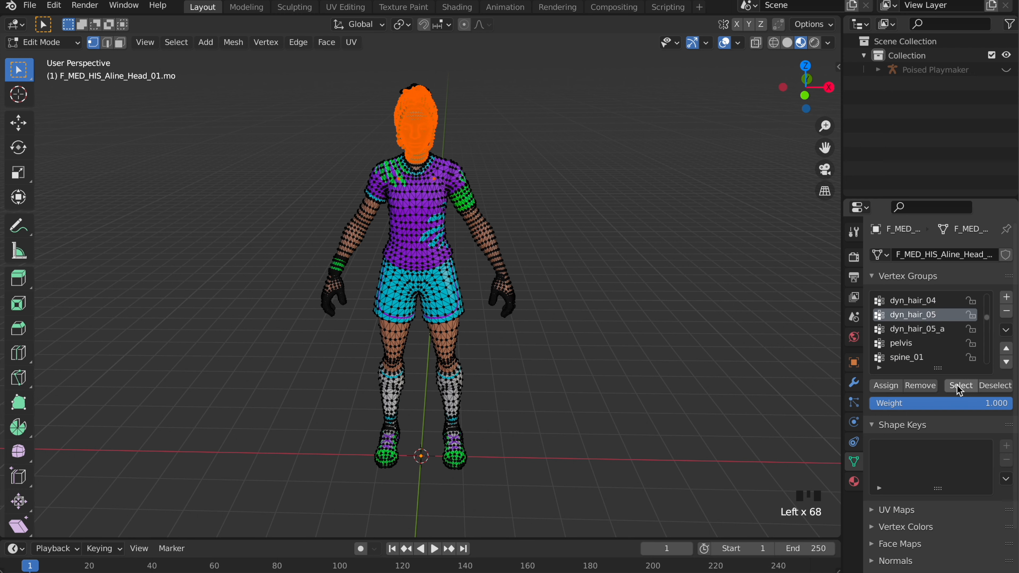
Deselect the upperarm_l vertex group and add the left forearm, hand and index finger groups, from lowerarm_l through index_03_l.
click(994, 386)
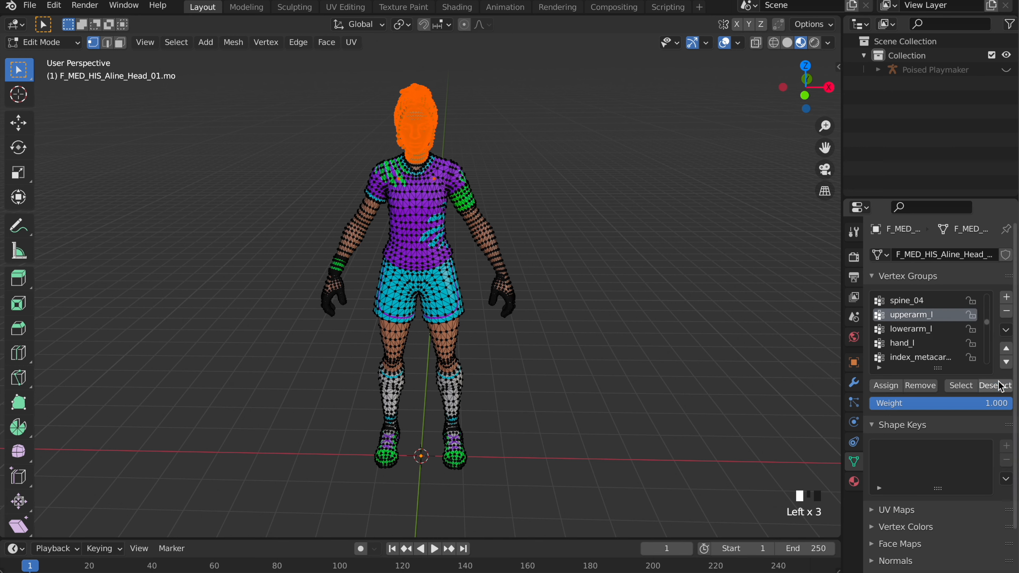
click(922, 329)
click(966, 385)
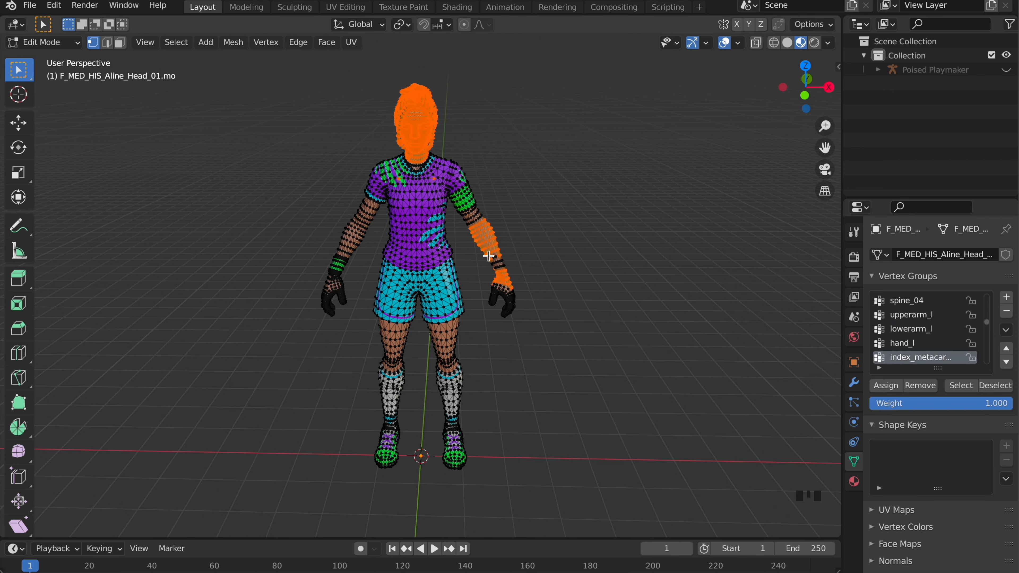
scroll(931, 327, down, 2)
click(919, 343)
click(962, 384)
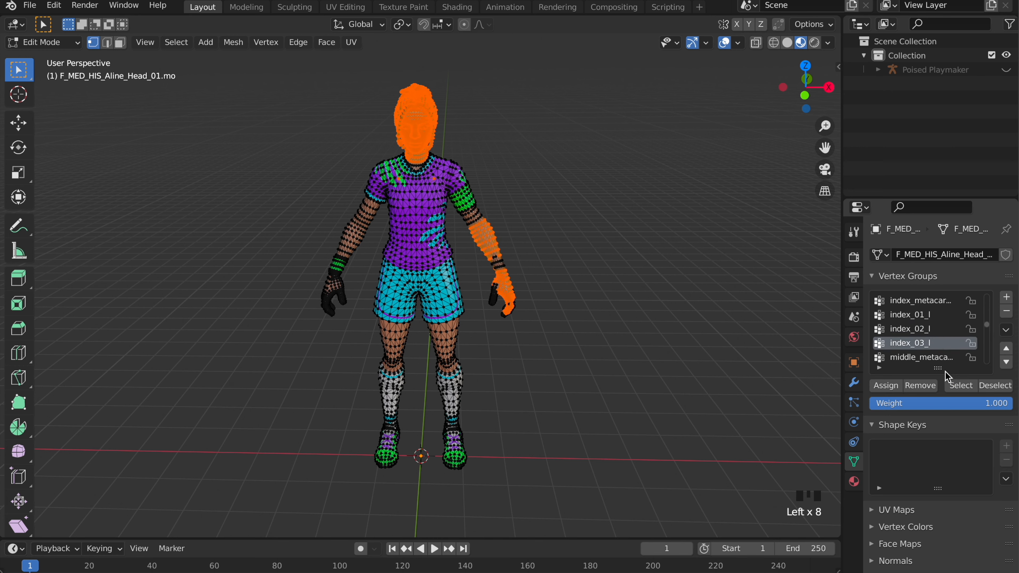
Add the remaining left finger, thumb and forearm twist vertex groups to the selection.
click(945, 329)
click(922, 343)
click(962, 384)
scroll(943, 340, down, 3)
click(944, 330)
click(958, 385)
click(947, 345)
click(958, 384)
click(948, 356)
click(956, 384)
scroll(946, 343, down, 3)
click(949, 359)
scroll(945, 337, down, 3)
click(943, 329)
click(947, 343)
click(948, 356)
click(962, 386)
scroll(948, 342, down, 3)
click(948, 330)
click(961, 385)
click(948, 343)
click(973, 389)
click(948, 357)
click(962, 386)
scroll(946, 351, down, 3)
click(945, 329)
click(961, 386)
click(953, 385)
Add the right forearm and hand vertex groups, lowerarm_r and hand_r, to the selection.
scroll(938, 348, down, 4)
click(938, 328)
click(957, 385)
click(934, 344)
click(957, 385)
click(939, 301)
click(962, 385)
click(1017, 396)
Add the right-hand finger and thumb vertex groups and the right arm twist groups to the selection.
scroll(1001, 347, down, 2)
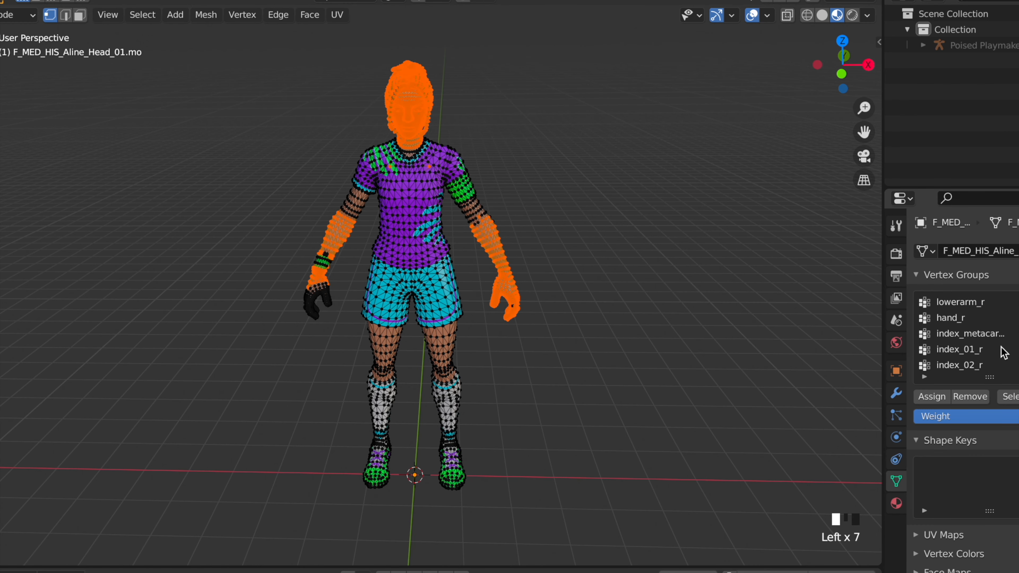
scroll(962, 321, down, 3)
click(958, 349)
click(1010, 396)
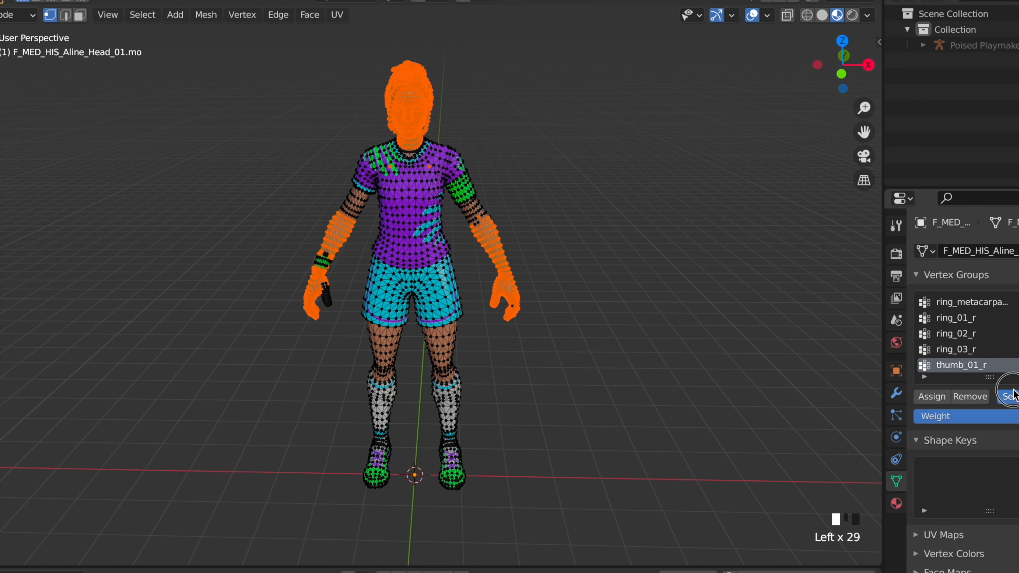
click(1011, 365)
click(1010, 396)
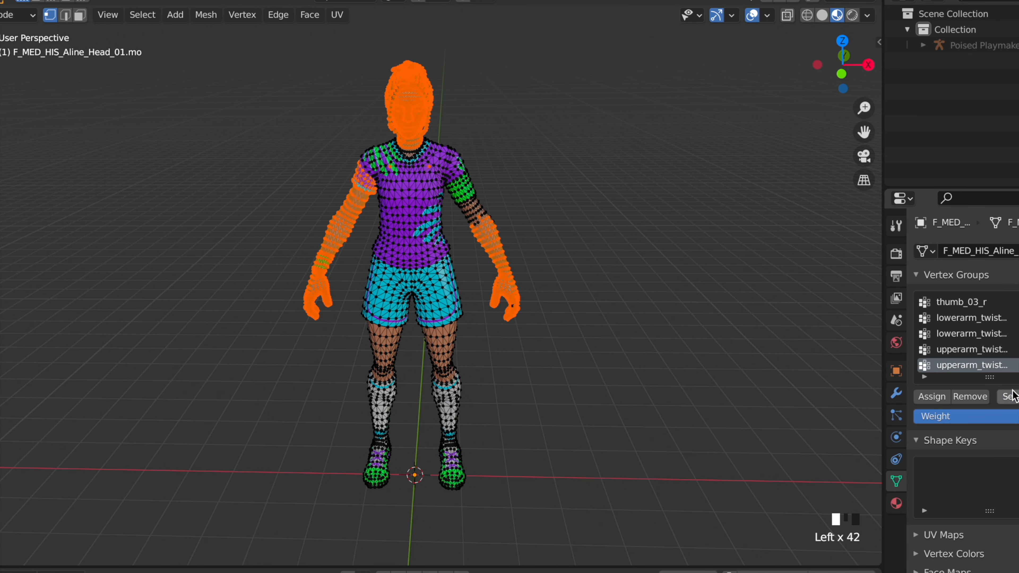
Deselect the right upper-arm twist vertices and add the thigh_l and calf_l vertex groups to the selection.
click(983, 349)
click(1010, 396)
click(978, 364)
click(1009, 396)
scroll(972, 338, down, 1)
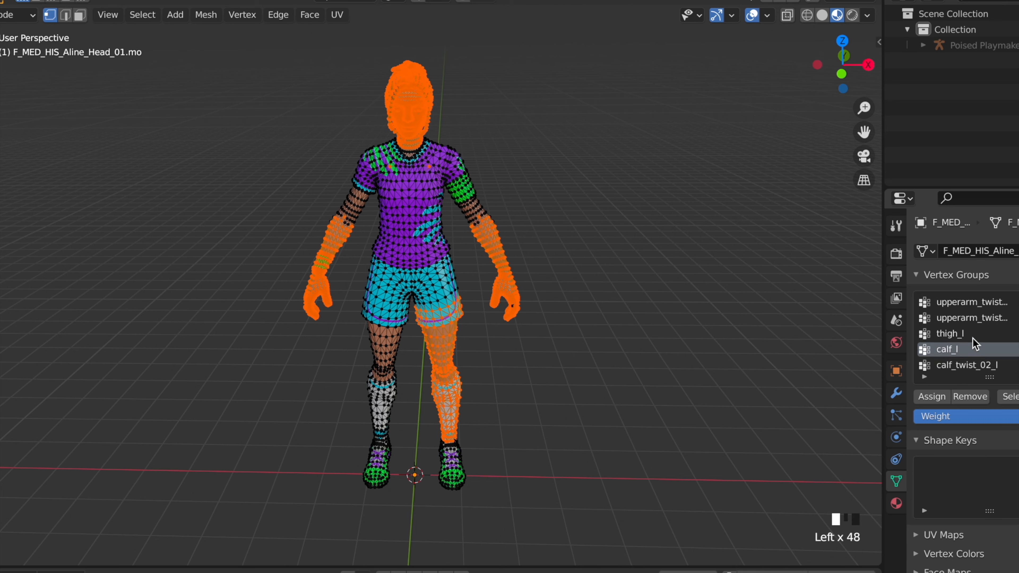
click(1011, 396)
Add the remaining vertex groups of both legs and feet, from calf_twist_02_l through thigh_twist_01_r, to the selection.
click(994, 365)
click(1012, 396)
scroll(994, 365, down, 1)
click(994, 365)
click(1011, 396)
scroll(994, 365, down, 1)
click(994, 365)
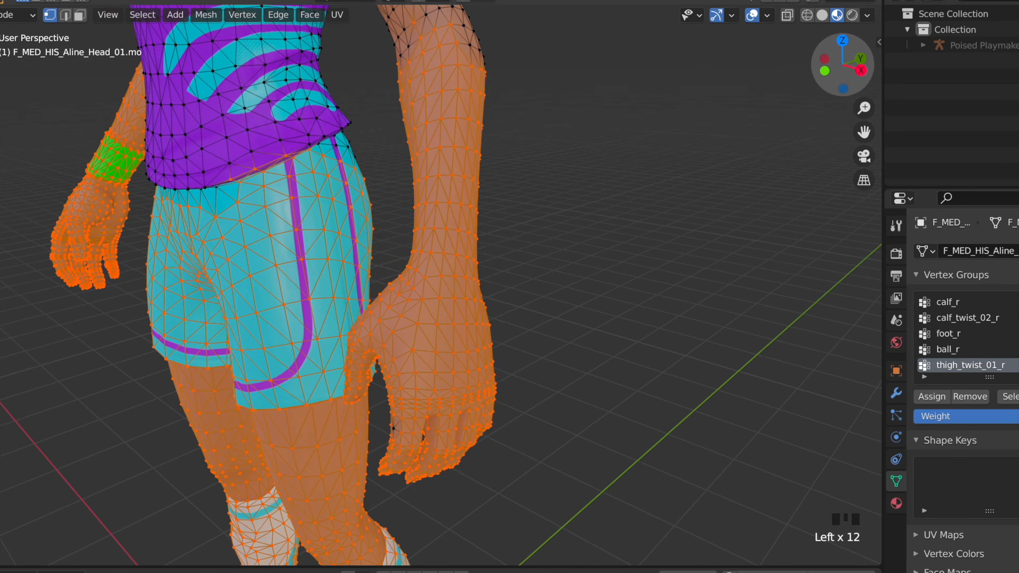
Add the unselected vertices along the shorts' waist to the selection and delete all selected vertices.
shift+click(240, 176)
shift+click(283, 154)
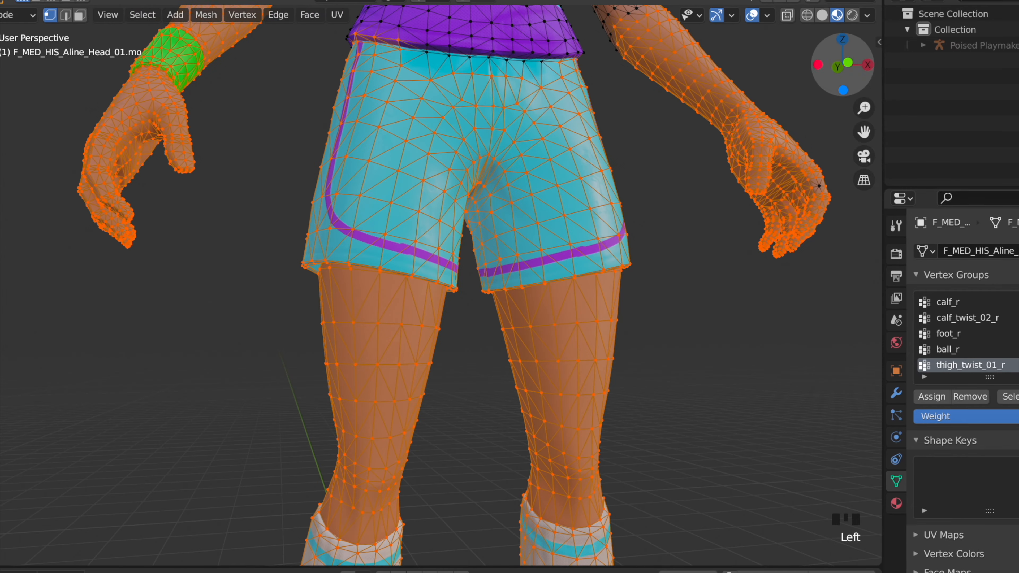
shift+click(397, 43)
shift+click(370, 40)
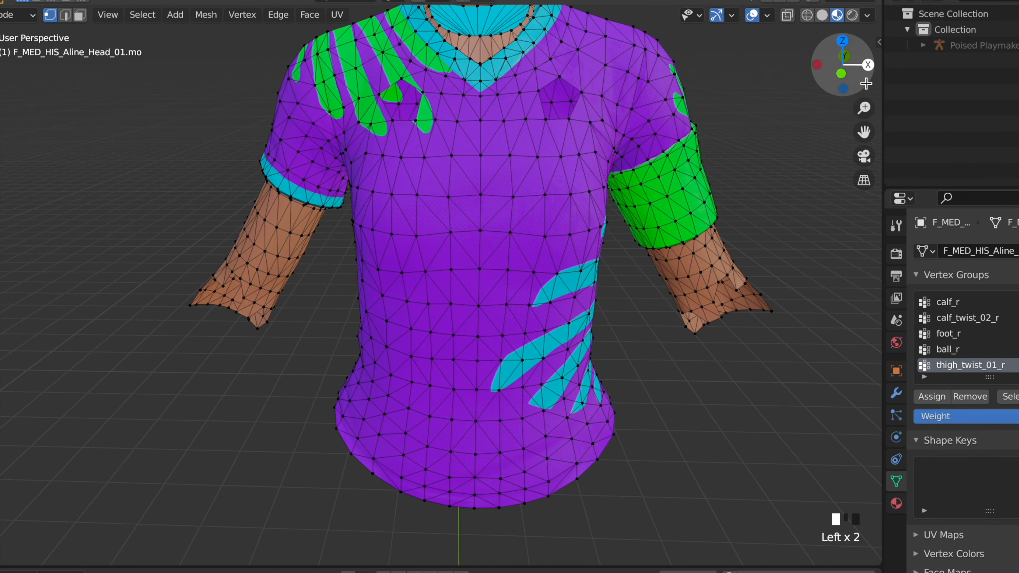
Select leftover shorts vertices along the shirt's back hem and check the mesh and armature in Object Mode.
drag(858, 67, 842, 64)
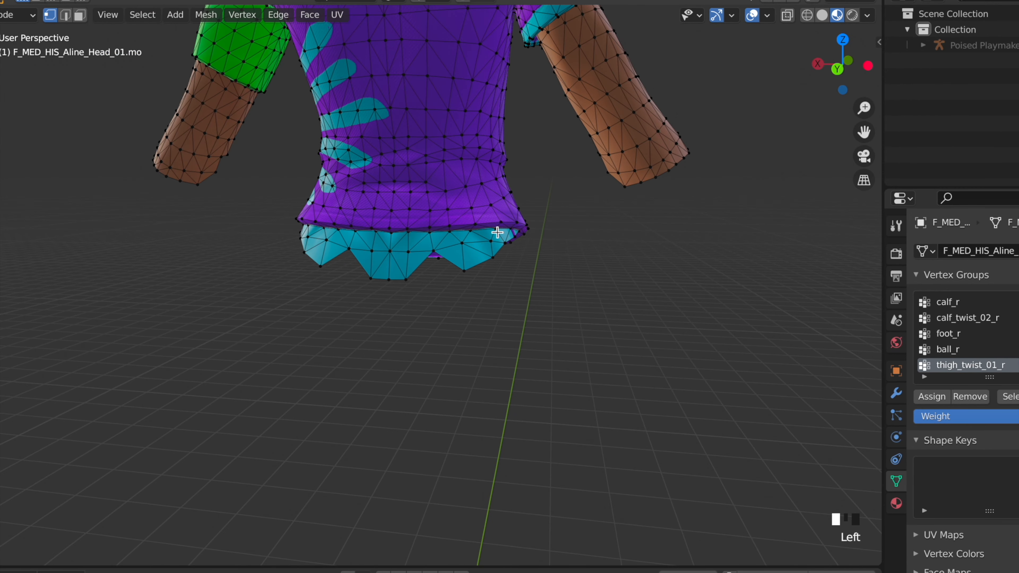
shift+click(495, 229)
shift+click(470, 231)
shift+click(449, 232)
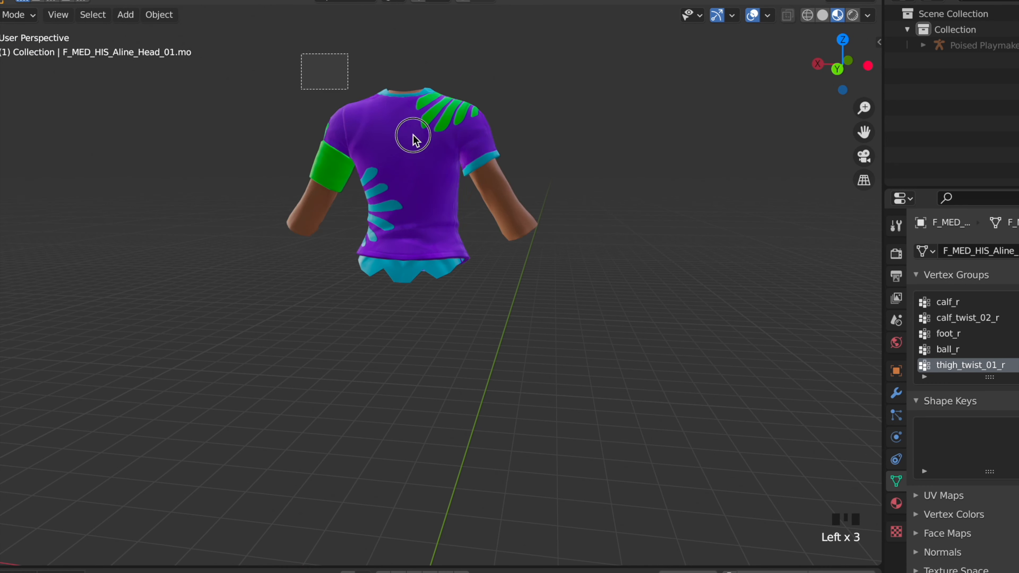
click(896, 371)
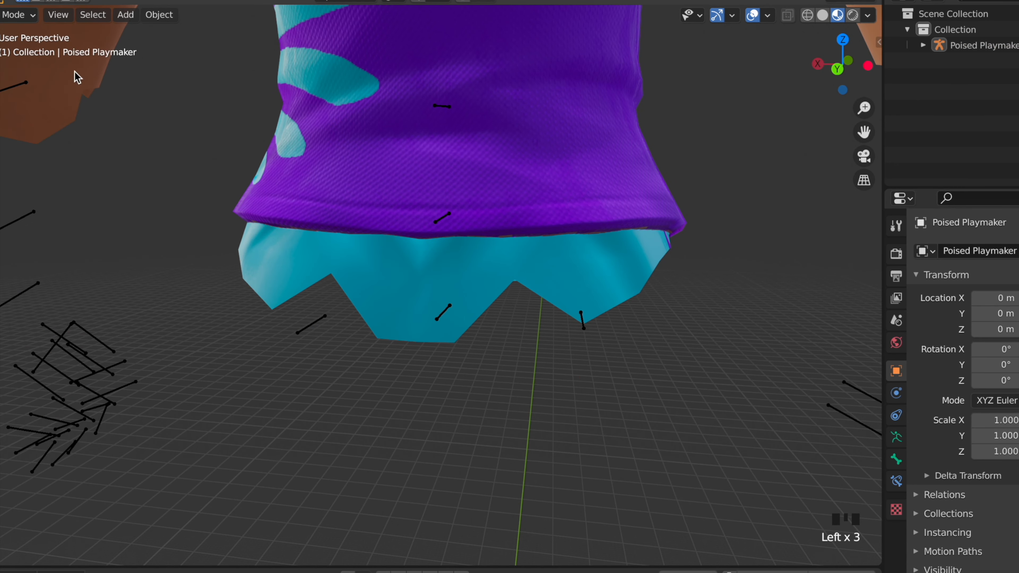
key(Tab)
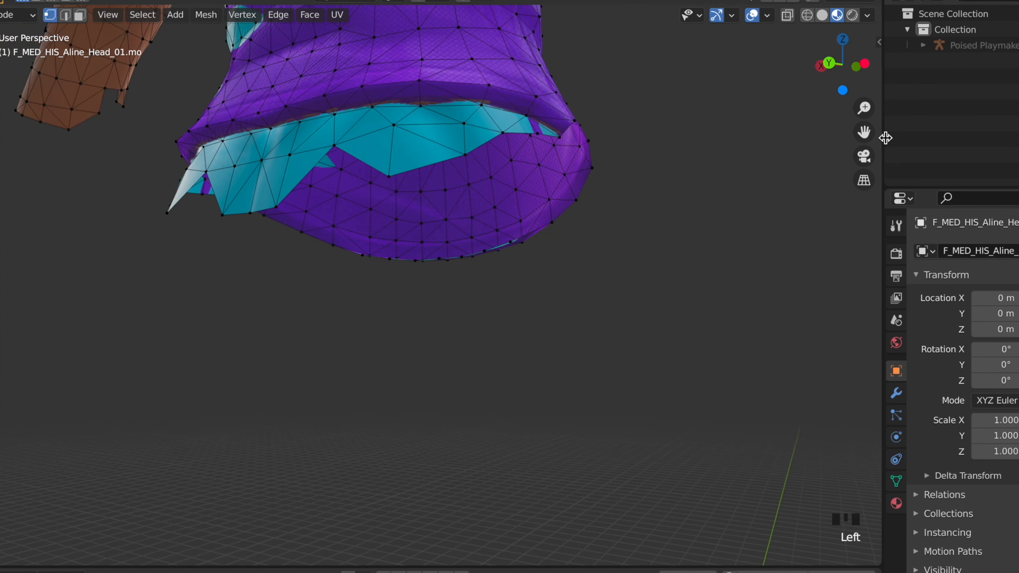
Delete leftover shorts vertices hanging below the shirt's back hem at its middle and one side.
shift+click(607, 205)
key(x)
click(557, 252)
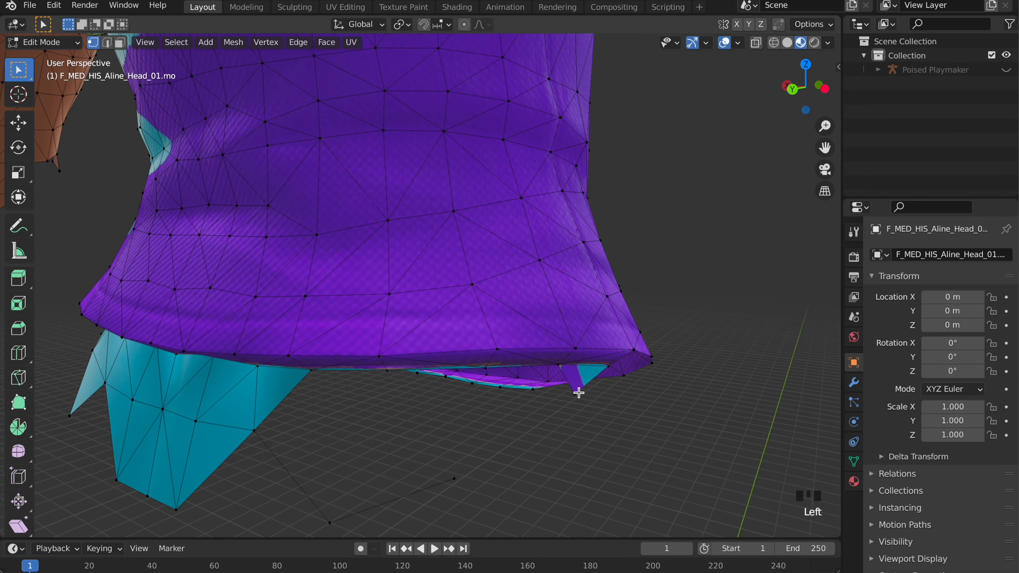
click(579, 393)
key(x)
click(570, 397)
Select more of the cyan shorts remnants under the shirt's hem and delete them.
middle_drag(569, 397, 754, 371)
shift+click(694, 411)
shift+click(766, 364)
shift+click(496, 346)
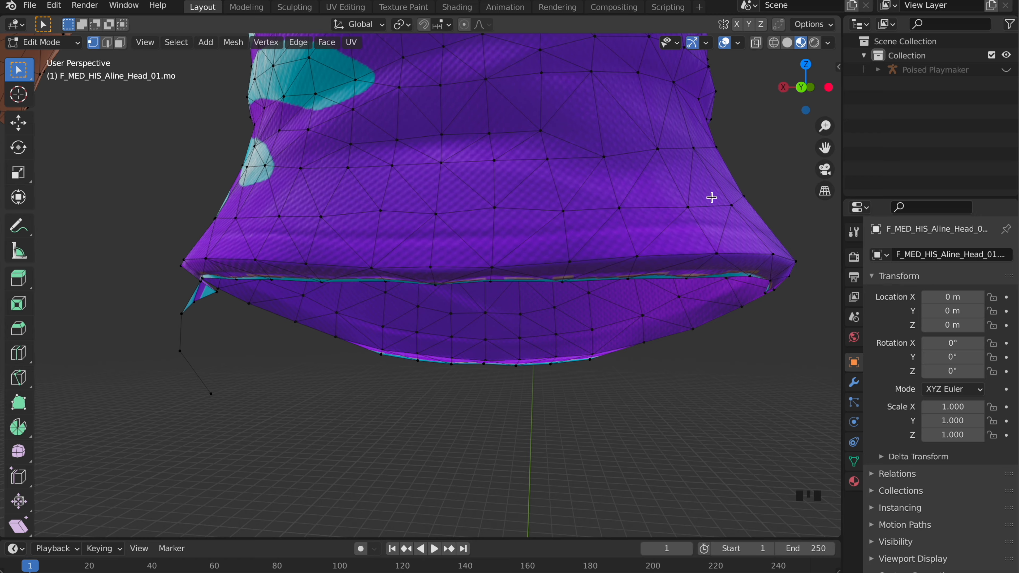
Delete the selected hem leftovers, and select and delete more shorts remnant vertices along the underside of the shirt's hem.
middle_drag(711, 198, 574, 296)
key(x)
click(712, 413)
drag(806, 87, 780, 95)
shift+click(591, 221)
shift+click(666, 212)
shift+click(208, 186)
shift+click(228, 197)
shift+click(527, 170)
key(x)
click(623, 159)
Select another group of leftover shorts vertices under the shirt's hem and delete them.
drag(636, 237, 698, 136)
drag(805, 87, 830, 85)
shift+click(638, 241)
shift+click(239, 156)
shift+click(257, 165)
shift+click(286, 180)
key(x)
click(587, 200)
Select a leftover shorts piece together with its linked vertices and delete it along with the adjoining remnants.
drag(537, 211, 537, 211)
key(ctrl+l)
key(x)
click(641, 278)
drag(805, 88, 721, 101)
scroll(806, 88, up, 3)
scroll(527, 165, down, 2)
key(x)
click(631, 101)
Delete the last stray vertices hanging from the shirt's hem.
drag(824, 148, 842, 280)
scroll(458, 209, up, 4)
mouse_move(796, 96)
mouse_down()
mouse_move(659, 205)
mouse_move(714, 93)
mouse_move(806, 94)
mouse_up()
key(x)
click(659, 205)
click(419, 308)
key(x)
click(438, 331)
Try to reshape the shirt's lower edge by moving individual hem vertices with the Move tool.
scroll(455, 364, down, 6)
click(18, 122)
drag(455, 364, 478, 332)
scroll(478, 337, up, 5)
drag(540, 358, 539, 350)
drag(805, 87, 721, 82)
click(228, 337)
drag(288, 339, 337, 338)
mouse_move(805, 87)
mouse_down()
mouse_move(846, 98)
mouse_move(820, 78)
mouse_up()
drag(521, 371, 466, 355)
drag(457, 340, 470, 332)
drag(805, 87, 824, 60)
drag(416, 247, 482, 156)
drag(414, 214, 473, 316)
drag(788, 89, 724, 88)
Undo the hem vertex moves.
key(ctrl+z)
key(ctrl+z)
key(ctrl+z)
key(ctrl+z)
key(ctrl+z)
key(ctrl+z)
key(ctrl+z)
key(ctrl+z)
key(ctrl+z)
Move individual vertices on the shirt's hem to tidy its lower edge.
click(295, 410)
drag(295, 410, 317, 365)
drag(805, 87, 762, 116)
drag(602, 417, 561, 418)
drag(805, 87, 778, 48)
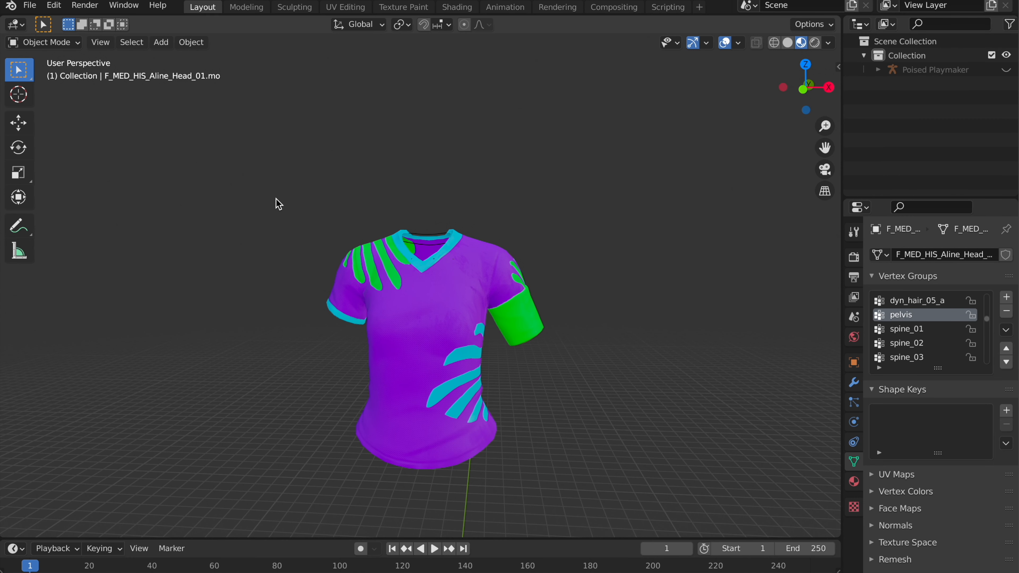
Purge all unused data from the file and unhide the Poised Playmaker armature.
click(30, 5)
mouse_move(136, 245)
click(168, 246)
click(159, 250)
click(32, 5)
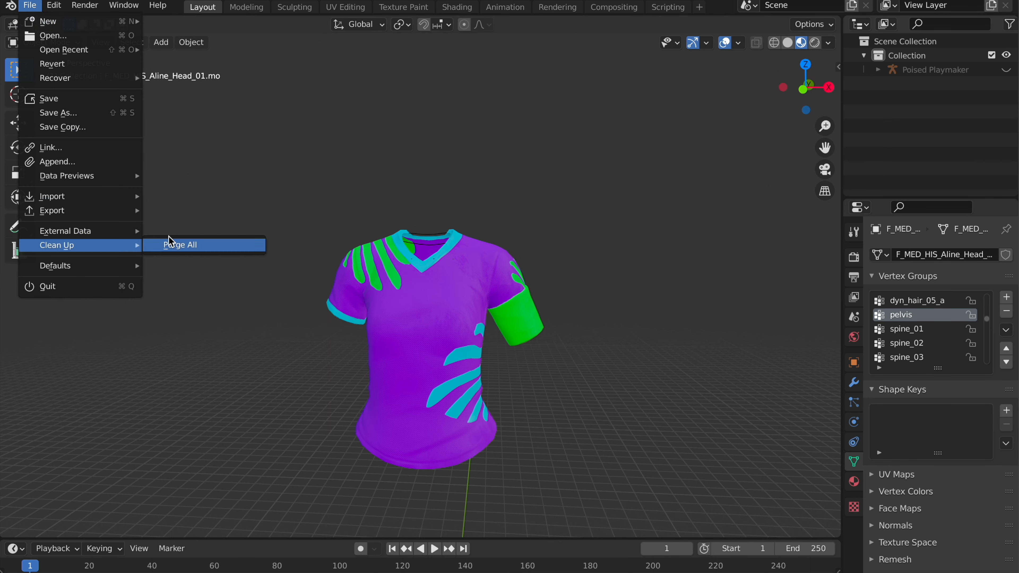
click(170, 243)
click(1006, 69)
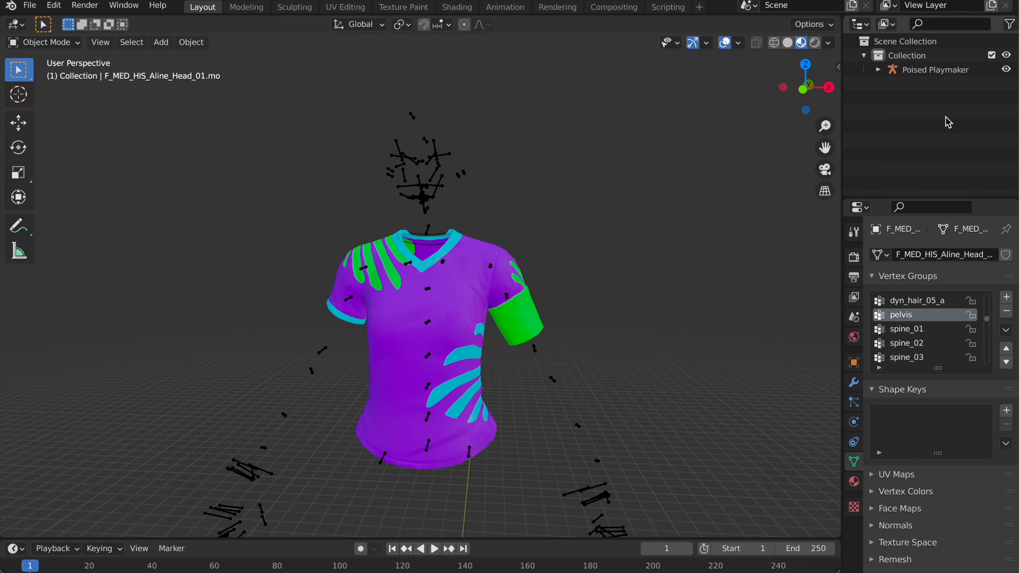
click(853, 257)
click(853, 361)
click(853, 257)
click(43, 42)
click(56, 76)
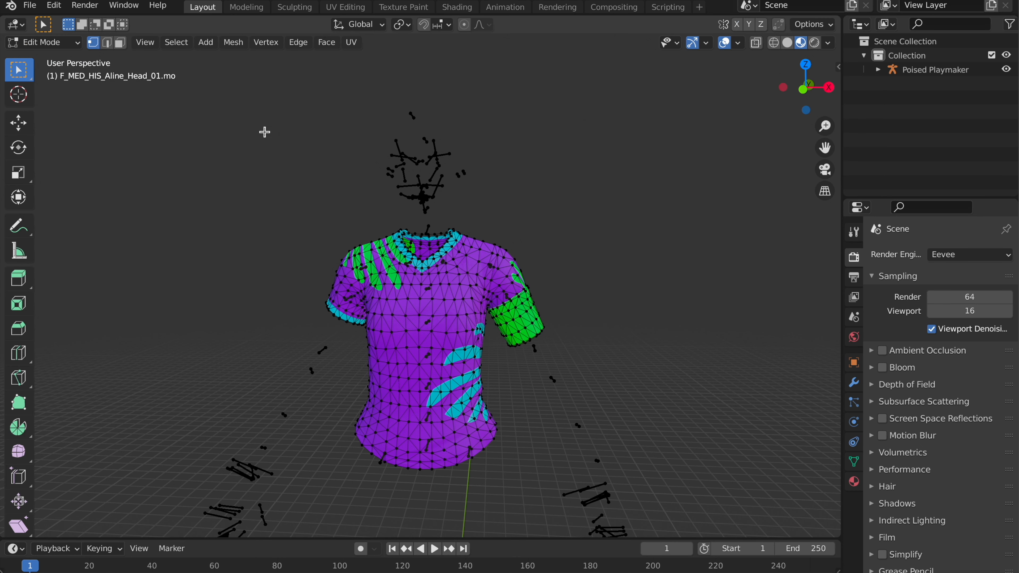
key(Tab)
Select the Poised Playmaker armature, enter Edit Mode and delete all of its bones.
click(554, 383)
click(43, 42)
click(50, 71)
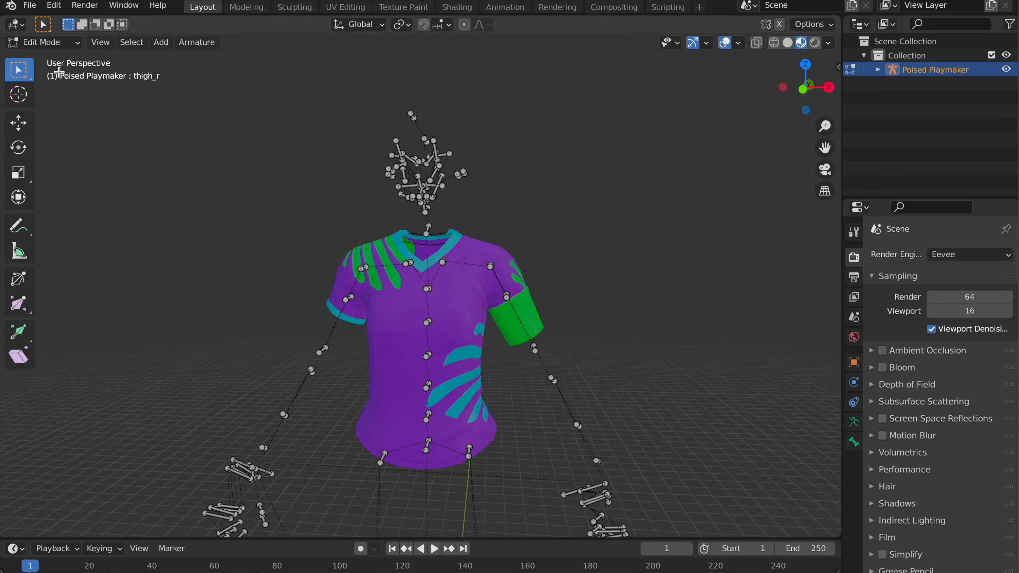
mouse_move(816, 98)
mouse_down()
mouse_move(836, 100)
mouse_move(818, 96)
mouse_move(824, 168)
mouse_move(824, 109)
mouse_up()
drag(280, 105, 591, 504)
key(x)
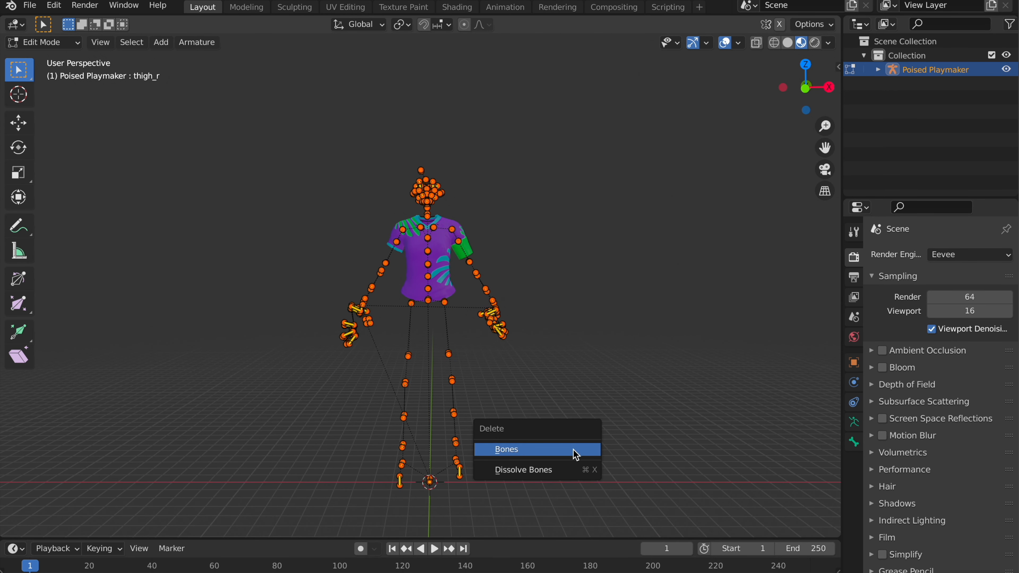
click(575, 449)
drag(824, 126, 824, 96)
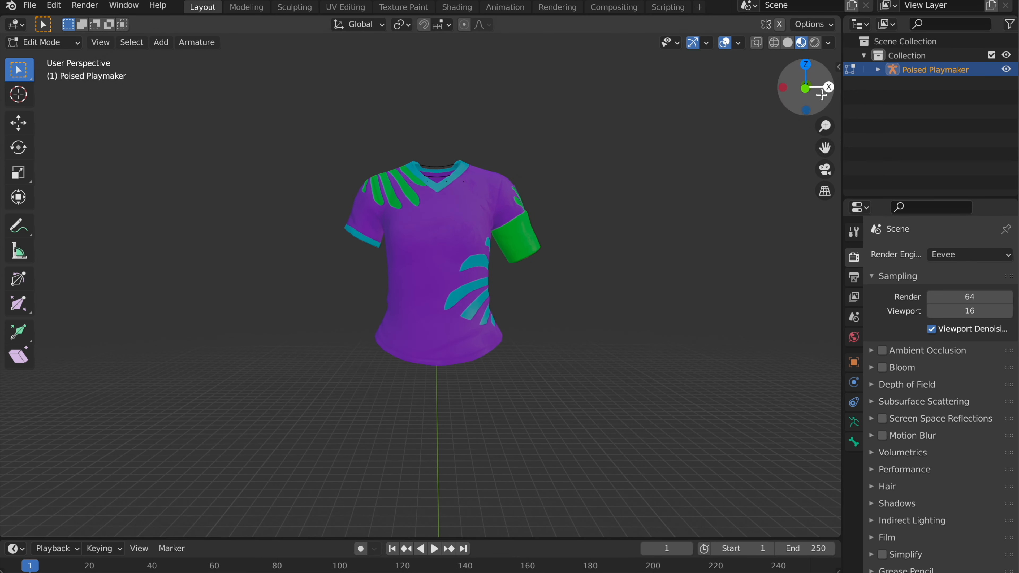
Return the armature to Object Mode and show its object properties.
click(1006, 69)
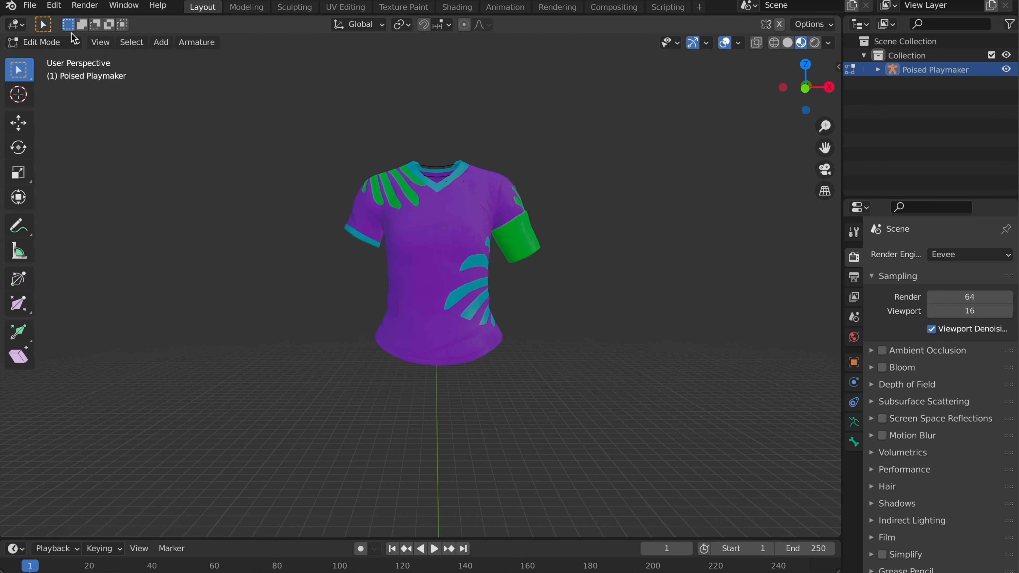
click(44, 42)
click(44, 57)
drag(804, 88, 793, 124)
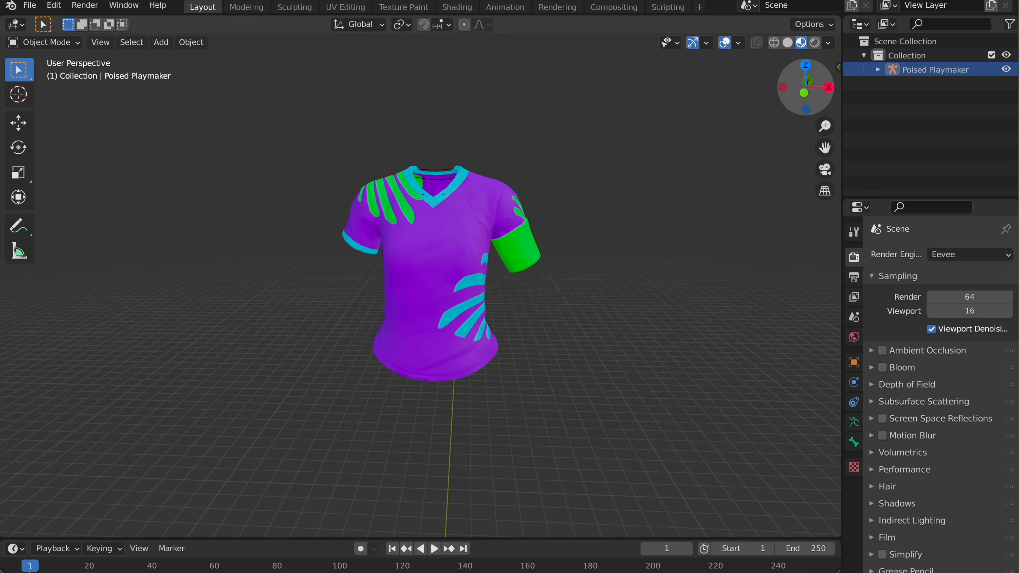
click(853, 363)
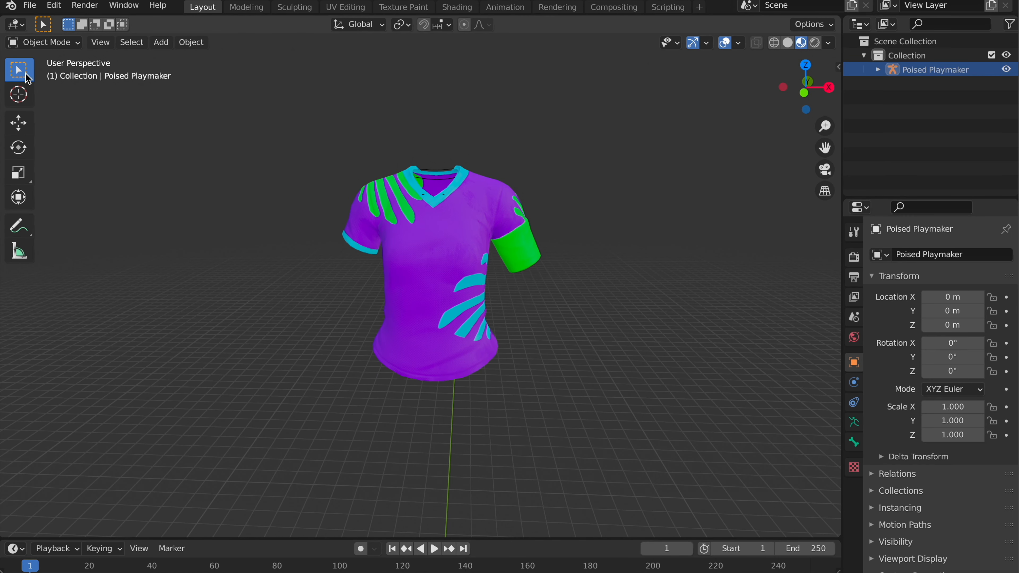
right_click(478, 247)
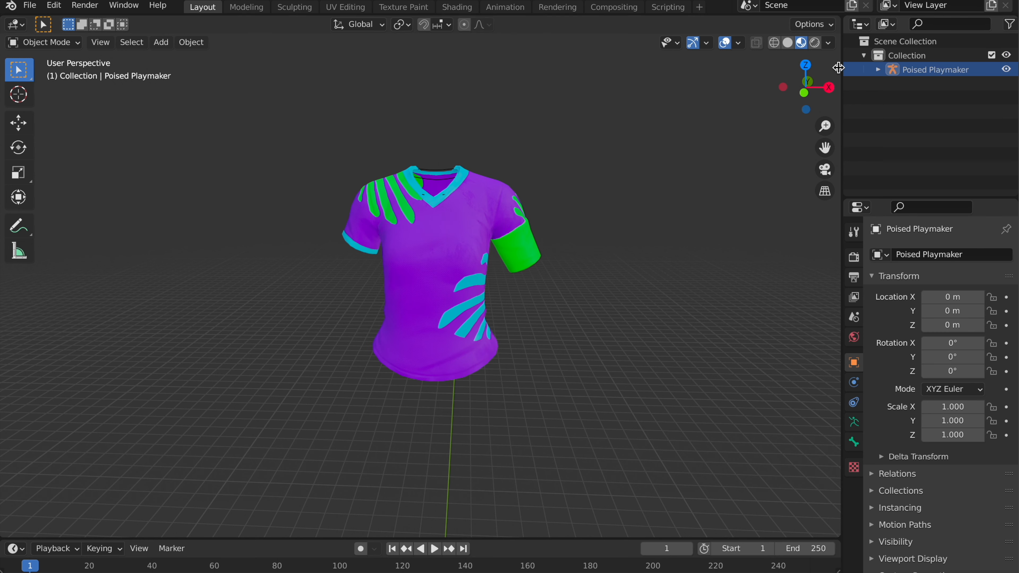
click(838, 68)
click(832, 232)
drag(723, 120, 818, 110)
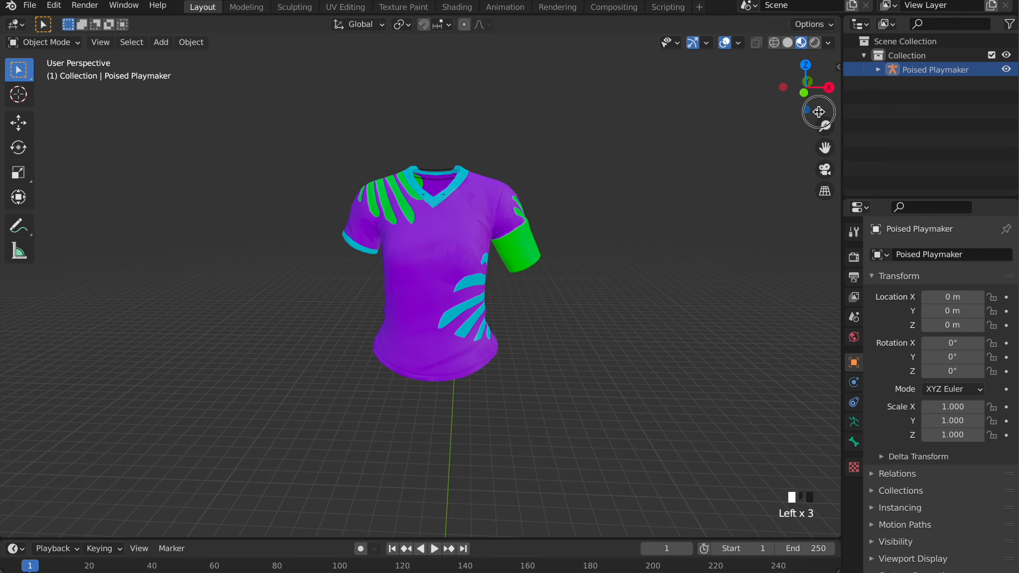
right_click(427, 237)
click(298, 179)
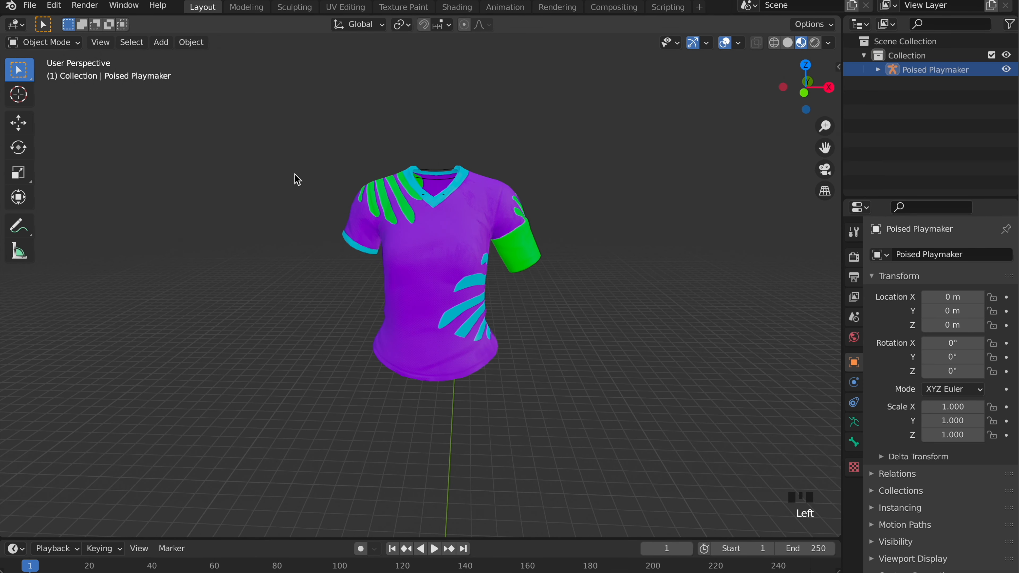
Purge the unused data left in the file after deleting the bones.
click(30, 5)
mouse_move(121, 248)
click(191, 249)
click(30, 5)
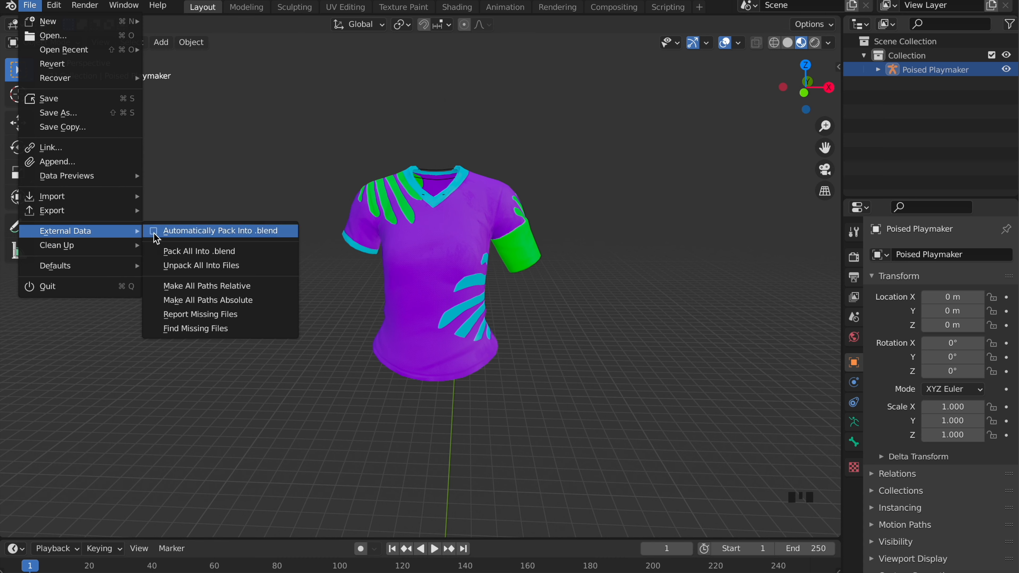
click(30, 5)
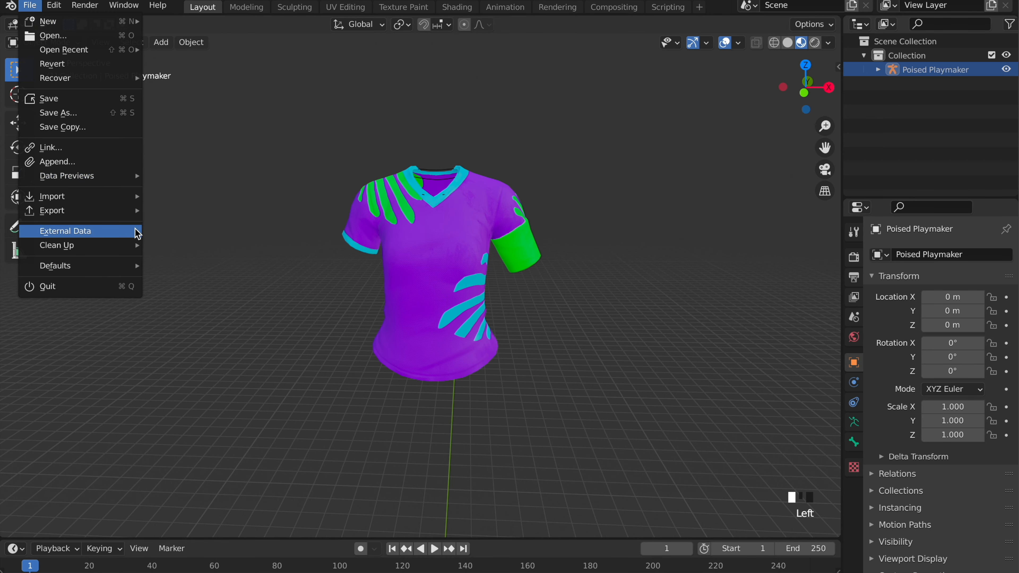
click(30, 5)
mouse_move(120, 245)
click(166, 246)
Split the 3D viewport into three side-by-side areas.
mouse_move(805, 71)
mouse_down()
mouse_move(805, 98)
mouse_move(805, 68)
mouse_up()
scroll(805, 67, down, 3)
drag(839, 20, 502, 86)
drag(500, 19, 245, 82)
drag(502, 231, 525, 231)
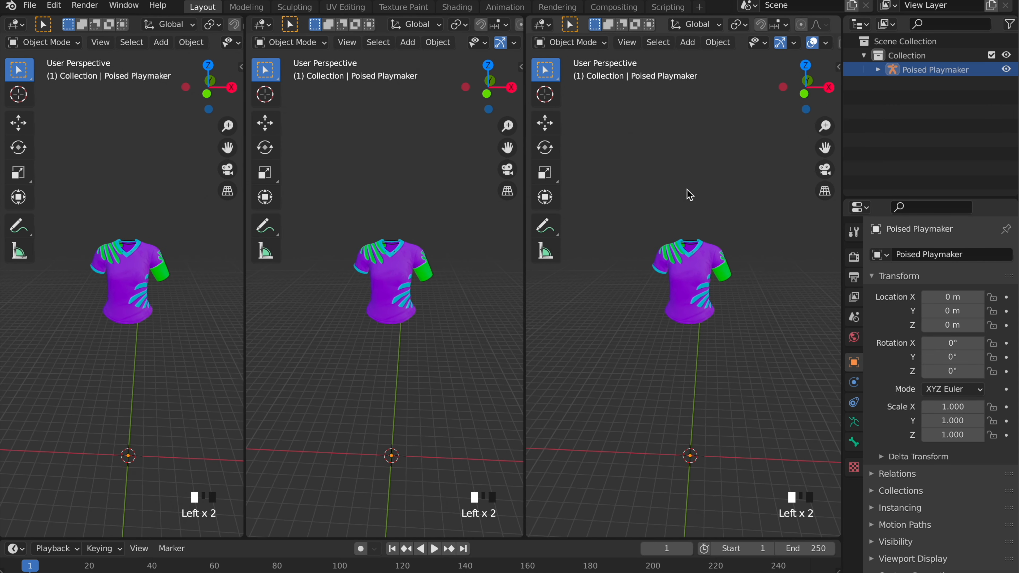
Switch the third area to the Shader Editor and show the shirt's Body material nodes.
click(542, 24)
click(105, 142)
click(391, 281)
scroll(635, 350, up, 7)
scroll(632, 350, left, 4)
scroll(625, 364, down, 2)
Switch the middle area to the Image Editor and select the shirt in the remaining 3D viewport.
click(262, 24)
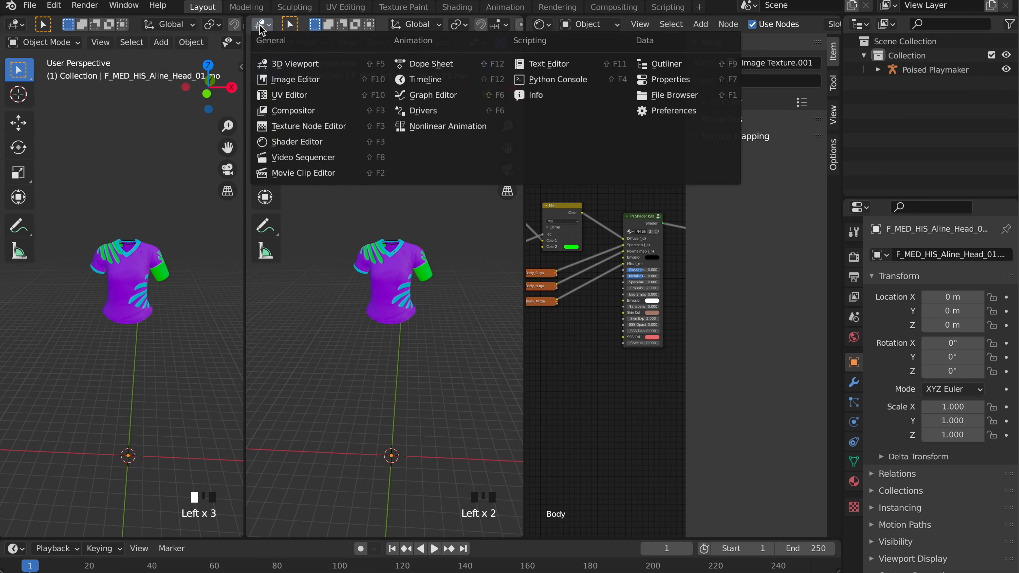
click(263, 24)
click(295, 79)
click(143, 260)
Enter Edit Mode on the shirt, try the Image Editor's image options, and return to Object Mode.
click(44, 42)
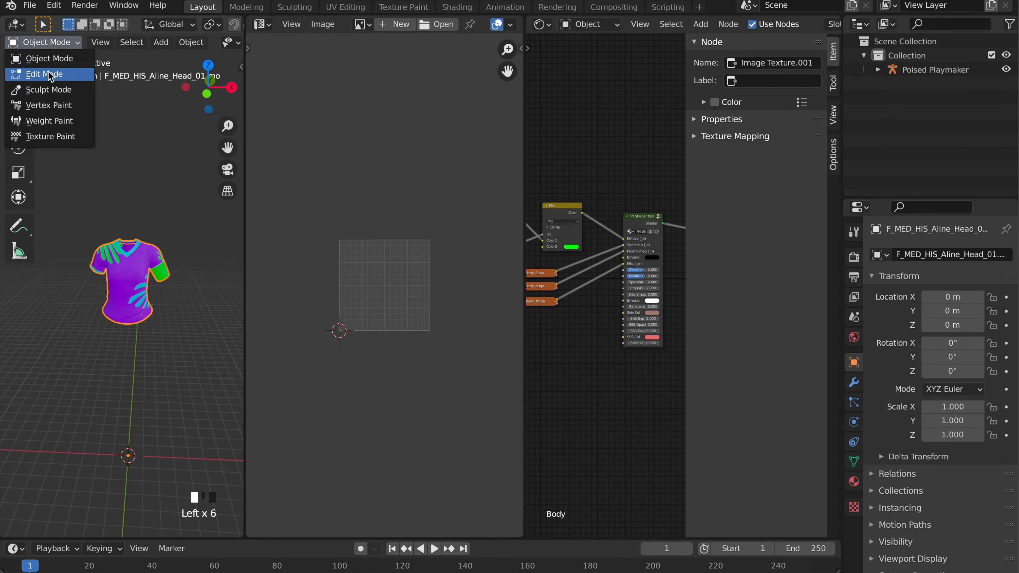
click(50, 75)
click(411, 25)
click(445, 25)
click(437, 43)
click(56, 42)
click(56, 59)
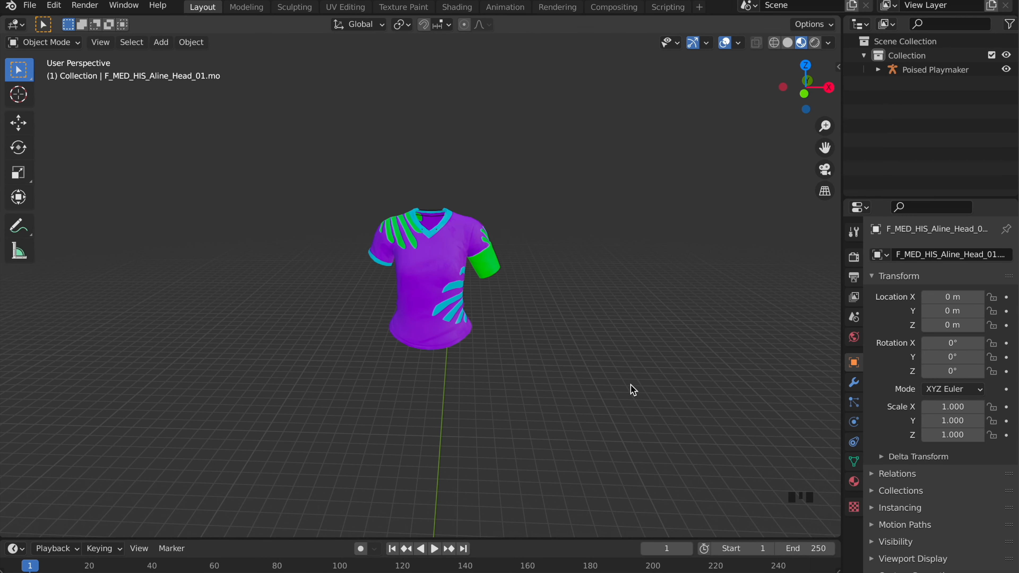
Append the F_MED_HIS_Aline_Head_01.mo and Poised Playmaker objects from the original Poised Playmaker blend file.
click(30, 5)
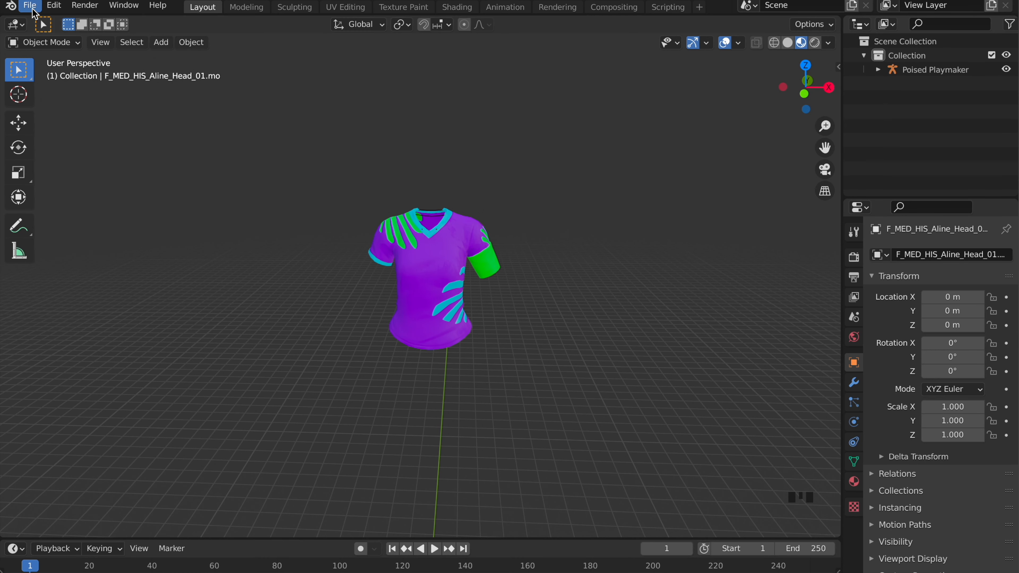
click(48, 154)
shift+click(459, 145)
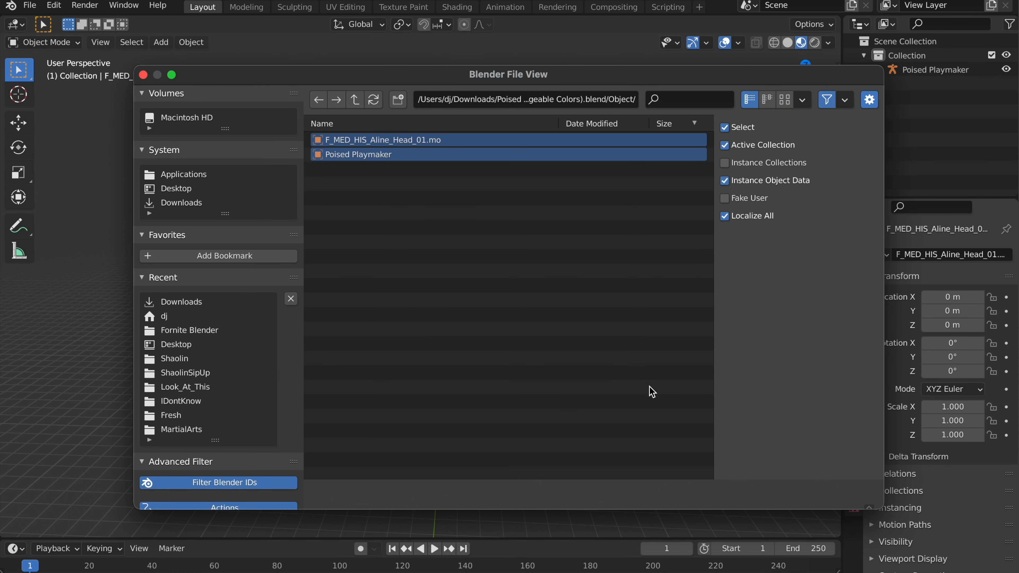
key(Return)
Set the appended character's scale to 1 on all three axes.
click(451, 216)
drag(953, 406, 955, 429)
text(1)
key(Return)
Move the appended full character along the X axis so it stands beside the isolated shirt.
drag(824, 147, 740, 182)
key(shift+space)
key(g)
click(529, 346)
click(498, 353)
drag(518, 501, 317, 467)
key(ctrl+z)
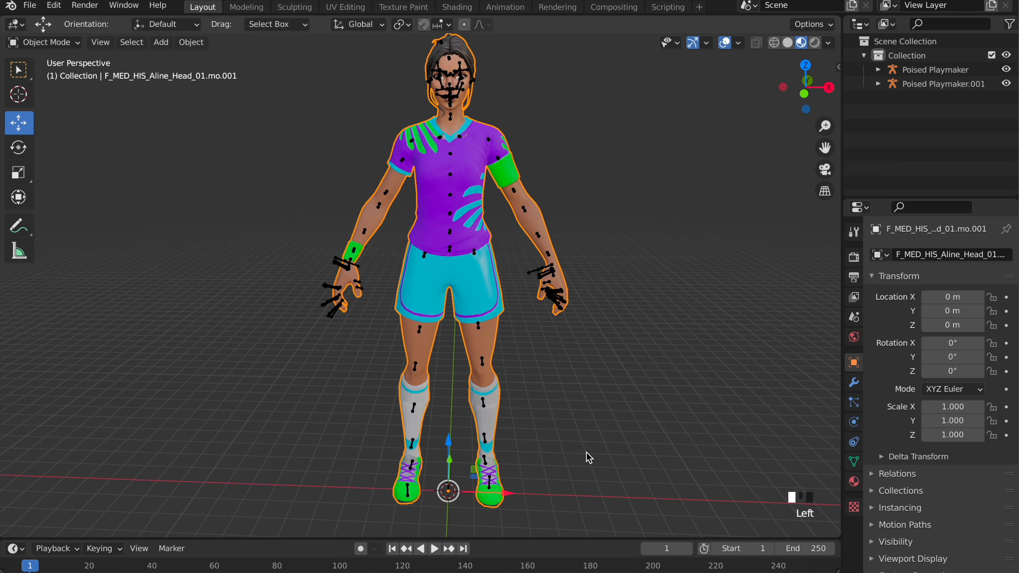
drag(451, 461, 257, 464)
click(503, 466)
Hide both armatures and the isolated shirt mesh, leaving only the full character shown.
click(1007, 83)
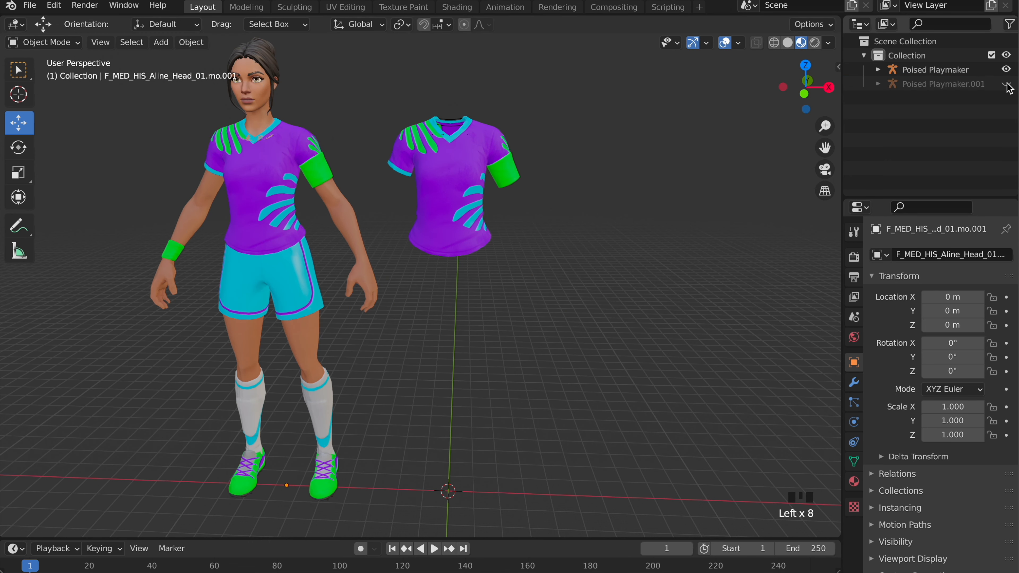
click(878, 70)
click(1006, 70)
click(878, 140)
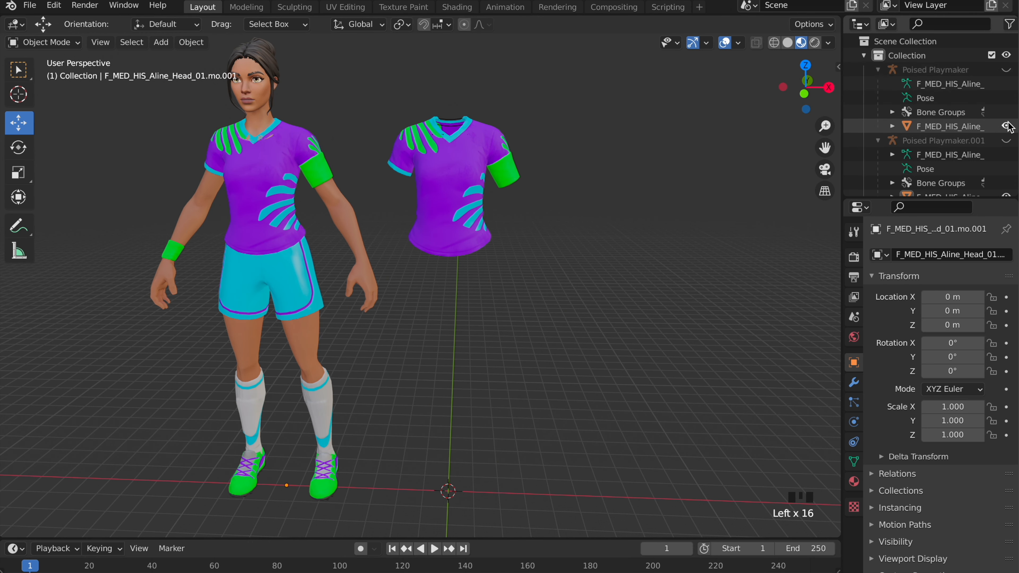
click(1005, 126)
drag(785, 89, 713, 115)
Split the 3D viewport into three side-by-side areas and adjust their widths around the full character.
drag(837, 19, 526, 102)
drag(523, 20, 220, 80)
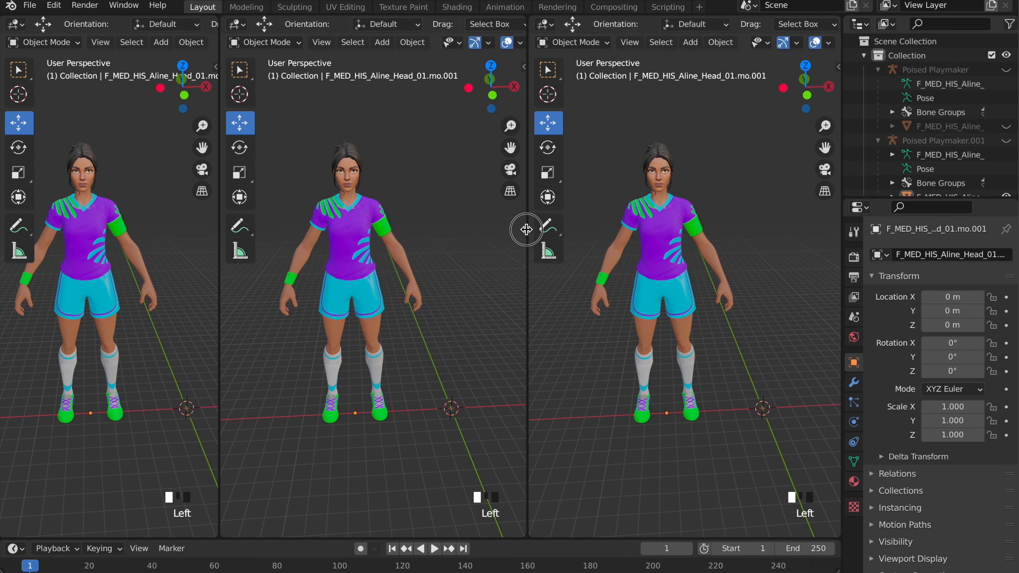
drag(525, 230, 563, 245)
drag(220, 272, 285, 272)
Switch the third area to the Shader Editor to show the full character's Body.001 material nodes.
click(607, 43)
click(580, 24)
click(152, 141)
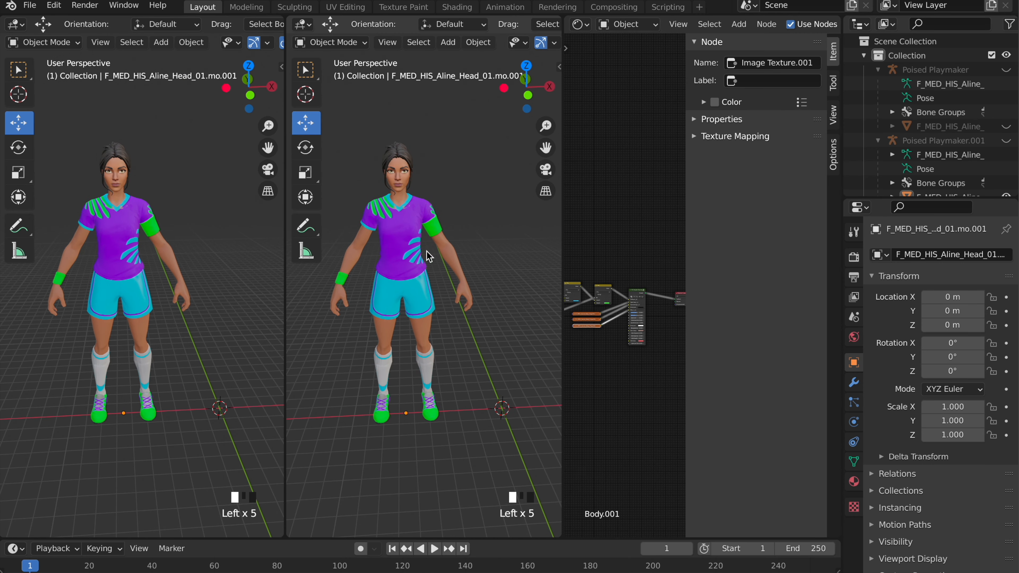
Switch the middle area to the UV Editor and put the full character in Edit Mode with nothing selected.
click(443, 266)
click(302, 24)
click(344, 97)
click(44, 42)
click(40, 71)
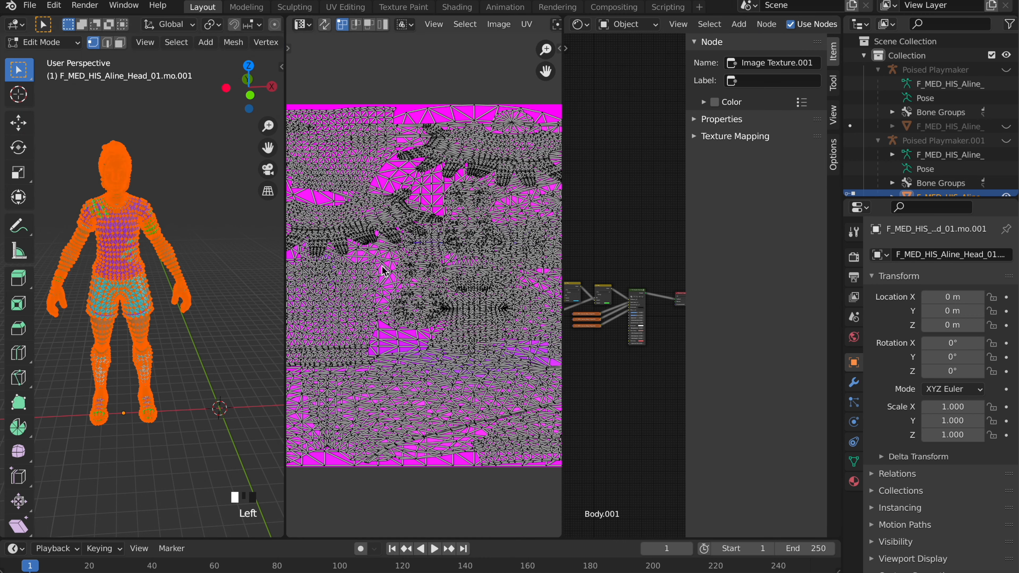
click(225, 168)
Display the T_F_MED_Soccer_Body_D.tga texture in the UV Editor.
drag(545, 49, 545, 132)
scroll(522, 28, down, 12)
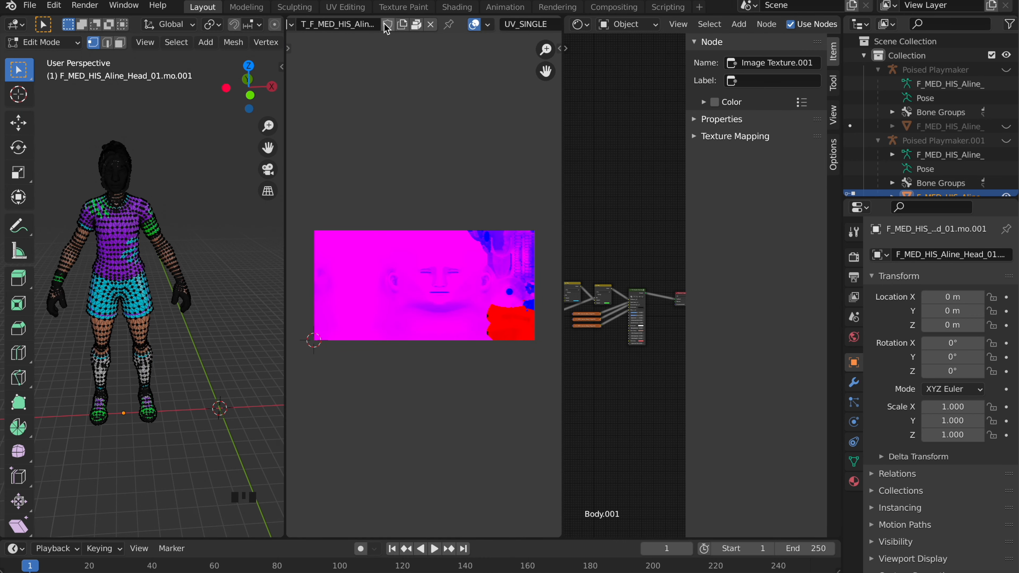
scroll(387, 26, up, 3)
click(366, 25)
scroll(441, 100, up, 5)
scroll(441, 88, down, 12)
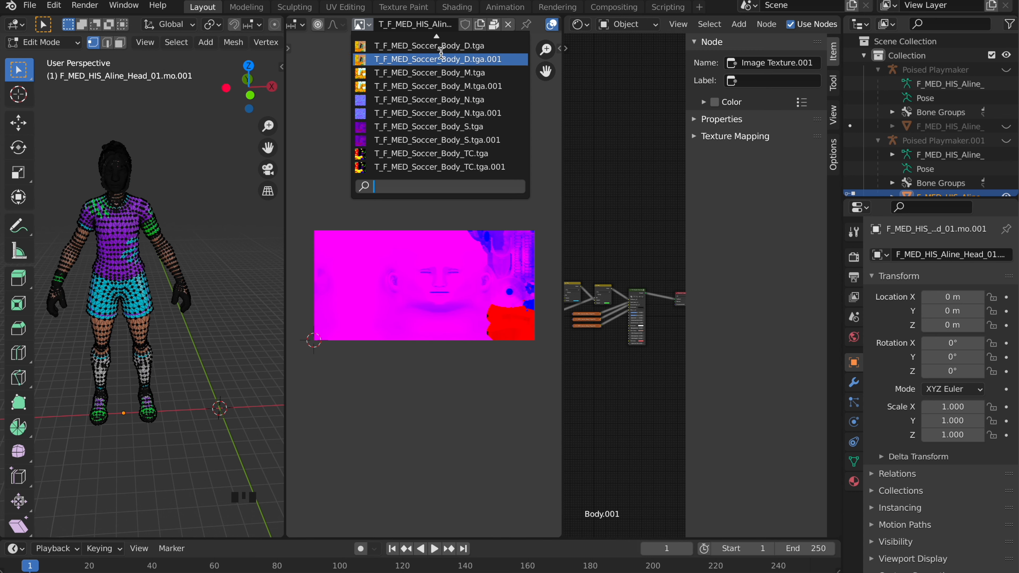
click(440, 74)
click(364, 25)
click(409, 73)
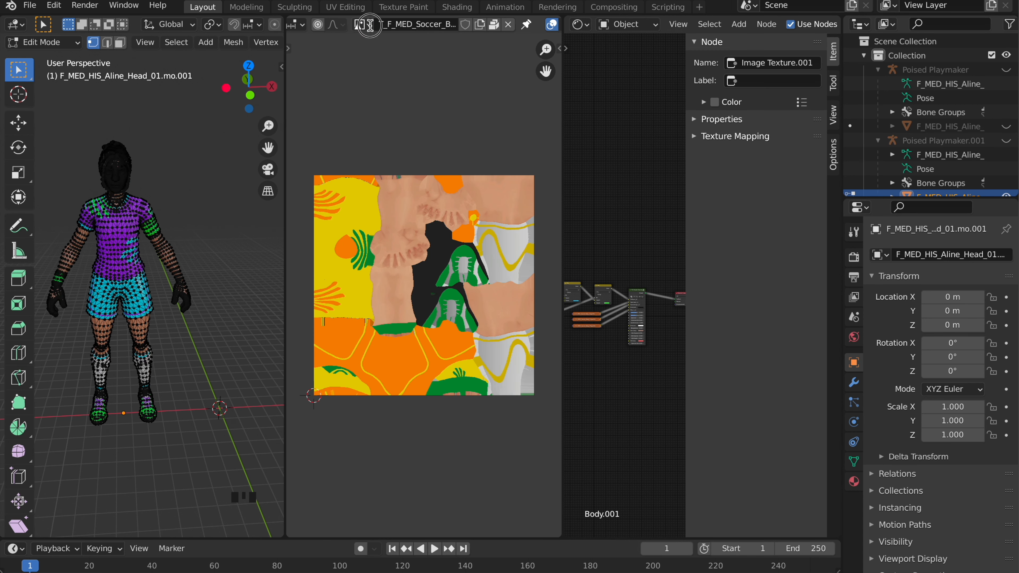
Look through the soccer body's M, N, S and TC texture maps one after another in the UV Editor.
click(363, 25)
click(417, 90)
click(363, 25)
click(381, 101)
click(363, 25)
click(395, 126)
click(364, 25)
click(391, 153)
Bring back the T_F_MED_Soccer_Body_D.tga texture and return the full character to Object Mode.
click(363, 25)
scroll(385, 100, up, 2)
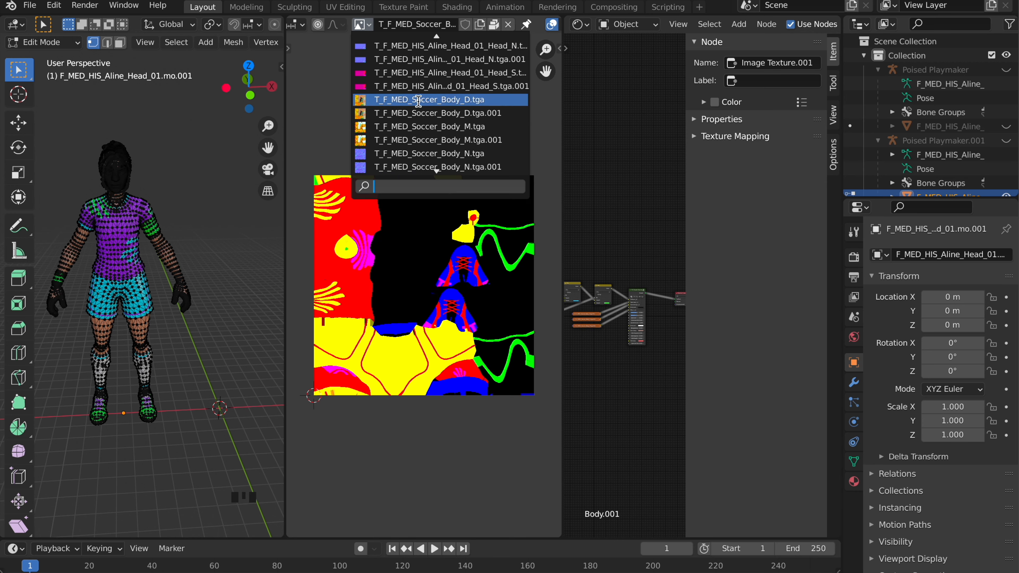
click(385, 101)
click(43, 42)
click(42, 48)
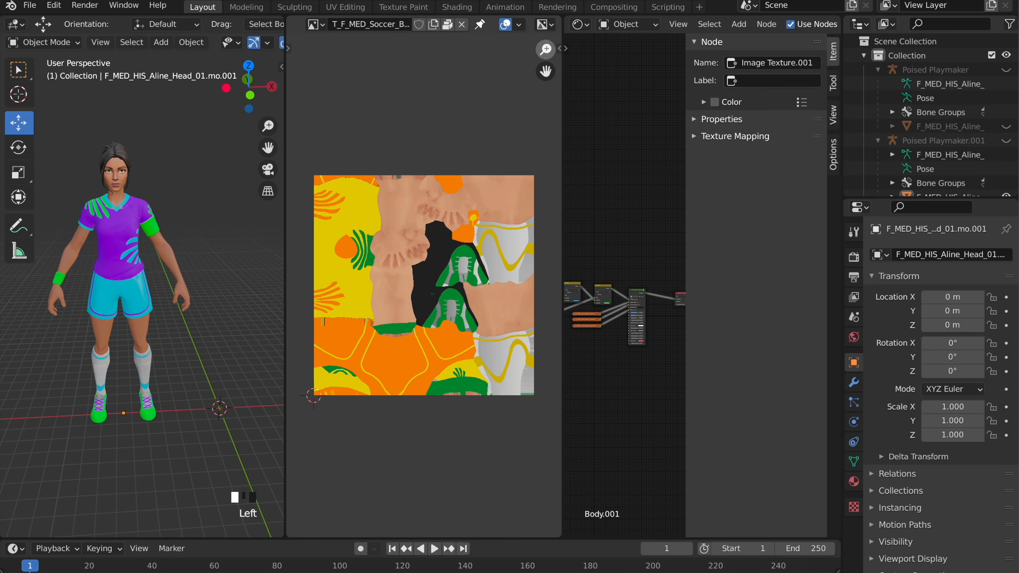
Save the displayed body texture to Downloads as the RGBA Targa image "Poised Playmaker Jersey Texture.tga".
scroll(423, 286, up, 2)
drag(545, 49, 545, 72)
drag(267, 126, 267, 100)
drag(248, 87, 361, 96)
drag(403, 381, 427, 279)
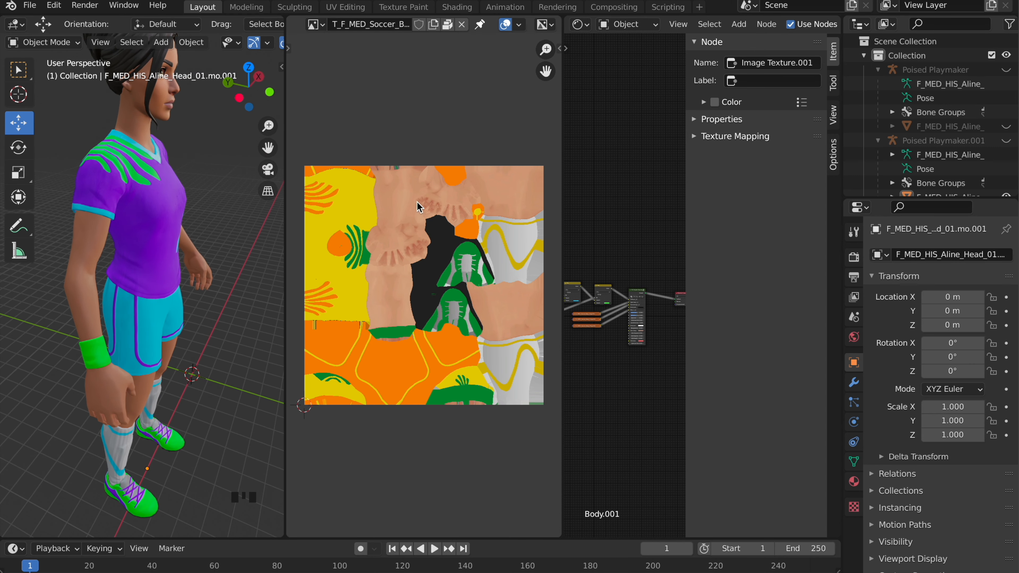
drag(273, 93, 261, 105)
scroll(359, 31, up, 3)
click(363, 24)
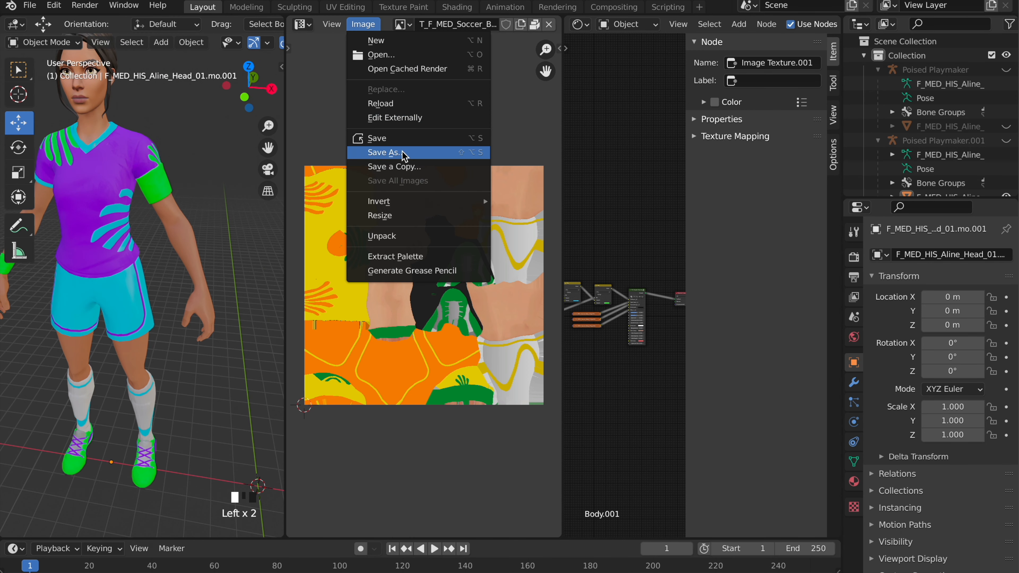
click(402, 150)
click(394, 495)
text(Poised Playmaker Jerse)
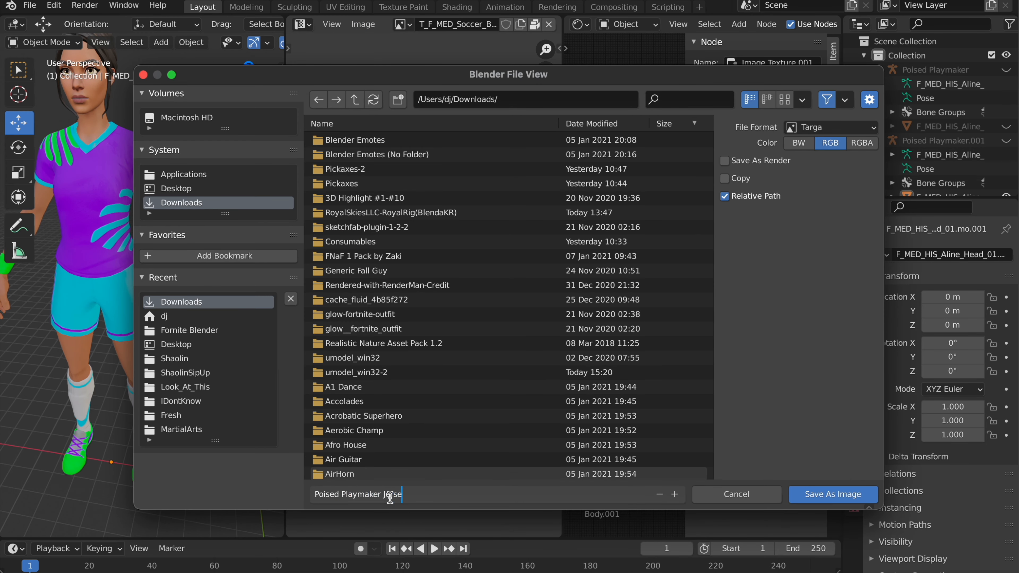
click(860, 144)
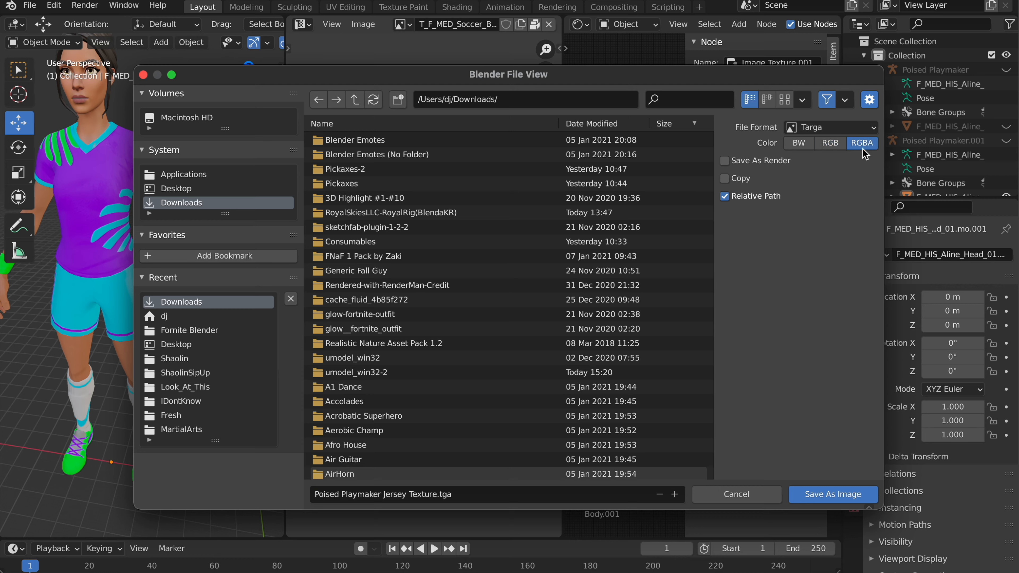
click(816, 494)
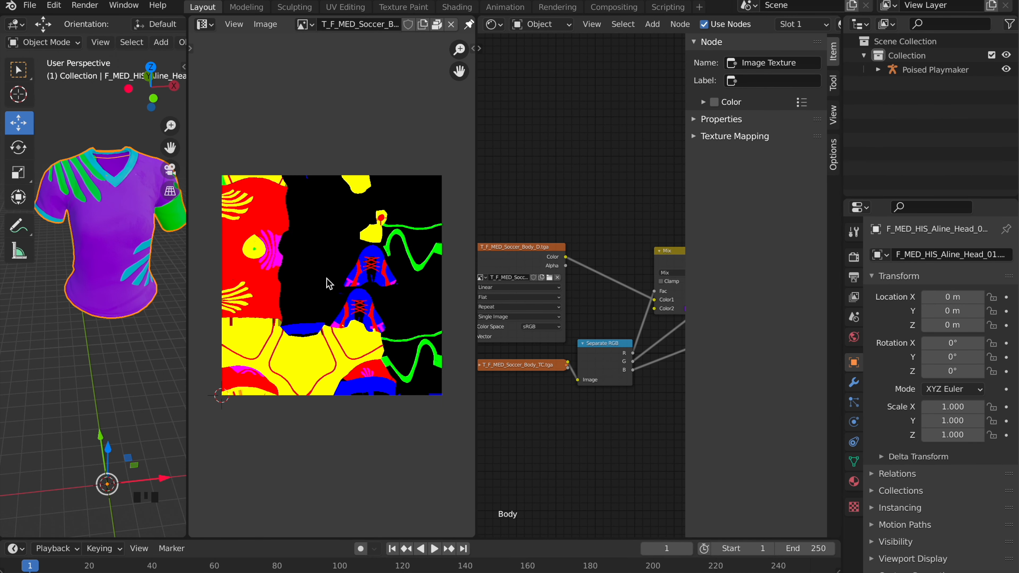
Detach the shirt material's S, N and M textures from the FN Shader, reconnecting them to its Specmap, Normalmap and Misc inputs.
middle_drag(573, 336, 616, 302)
click(505, 309)
click(504, 309)
click(580, 280)
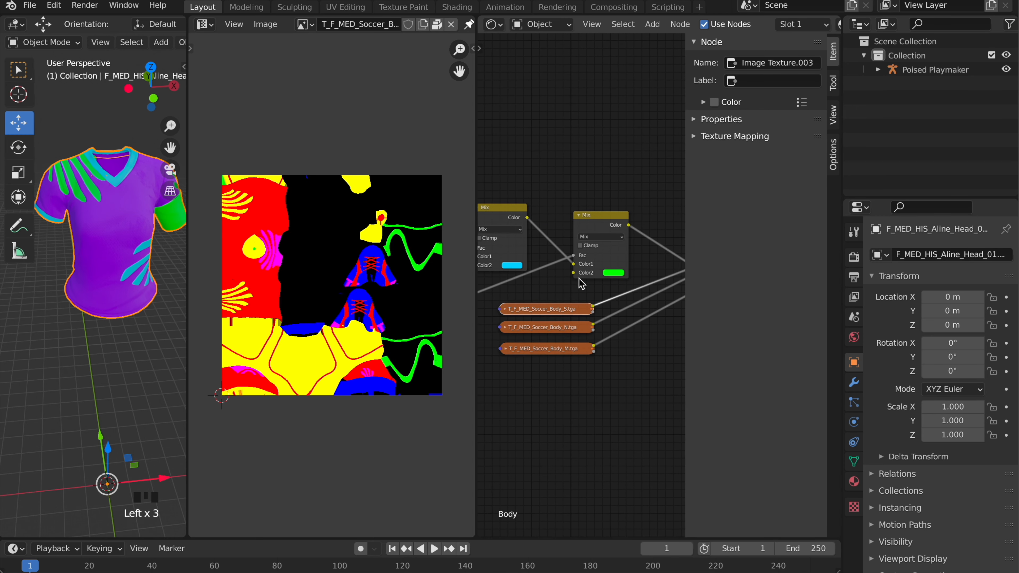
scroll(580, 279, right, 3)
drag(627, 263, 619, 264)
drag(535, 301, 627, 263)
drag(627, 272, 593, 297)
drag(536, 318, 608, 305)
click(536, 340)
drag(535, 339, 627, 290)
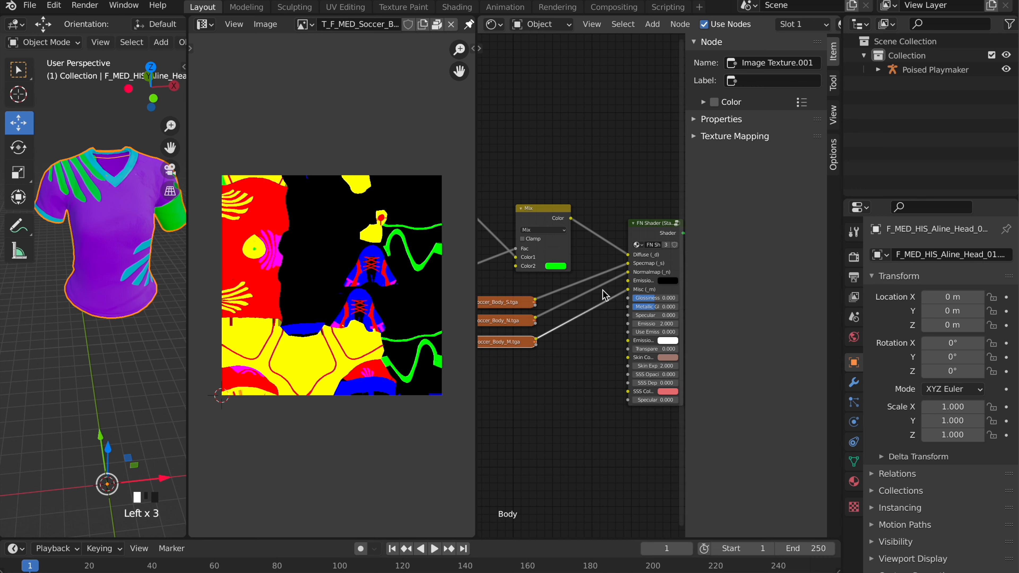
Expand the T_F_MED_Soccer_Body_TC.tga texture node and shift it slightly away from the Separate RGB node.
scroll(521, 286, left, 8)
scroll(581, 202, right, 4)
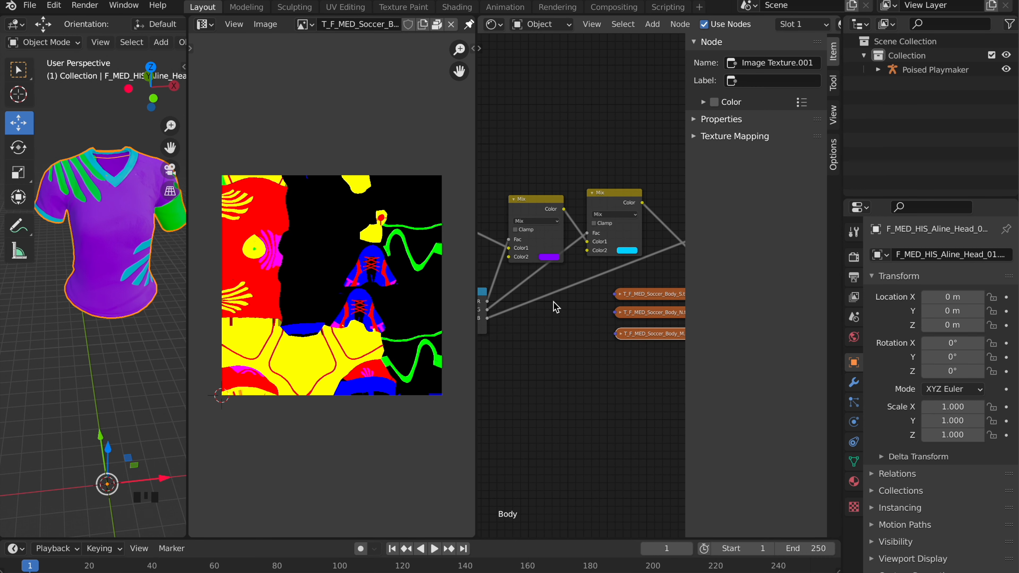
scroll(554, 303, left, 5)
click(305, 24)
scroll(368, 121, up, 5)
scroll(367, 161, down, 5)
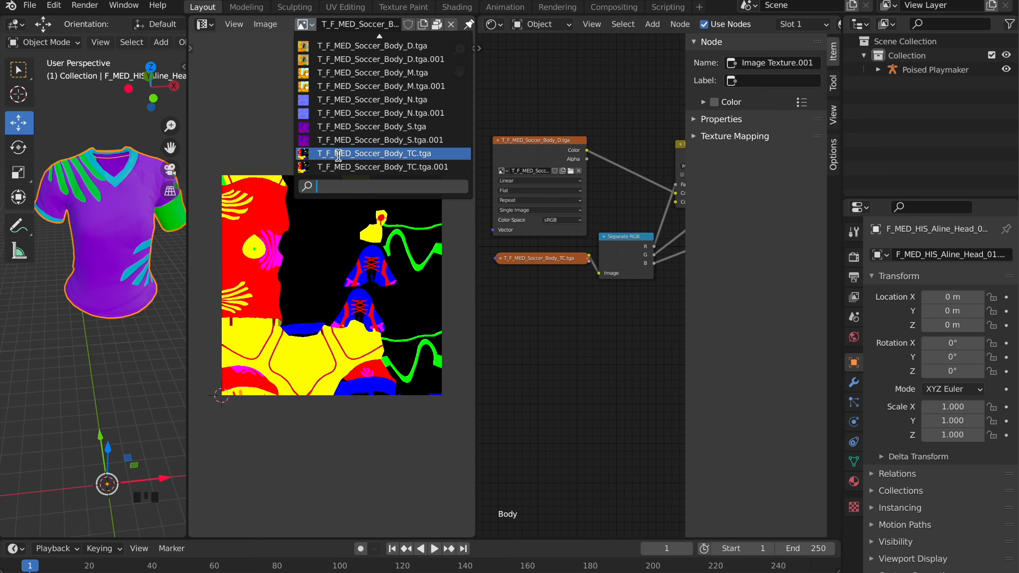
click(500, 259)
drag(583, 263, 568, 265)
Disconnect the TC texture from Separate RGB and the D texture from the first Mix node, restoring both links.
drag(599, 273, 590, 275)
mouse_move(150, 87)
mouse_down()
mouse_move(129, 77)
mouse_move(155, 81)
mouse_move(149, 88)
mouse_up()
drag(675, 193, 658, 199)
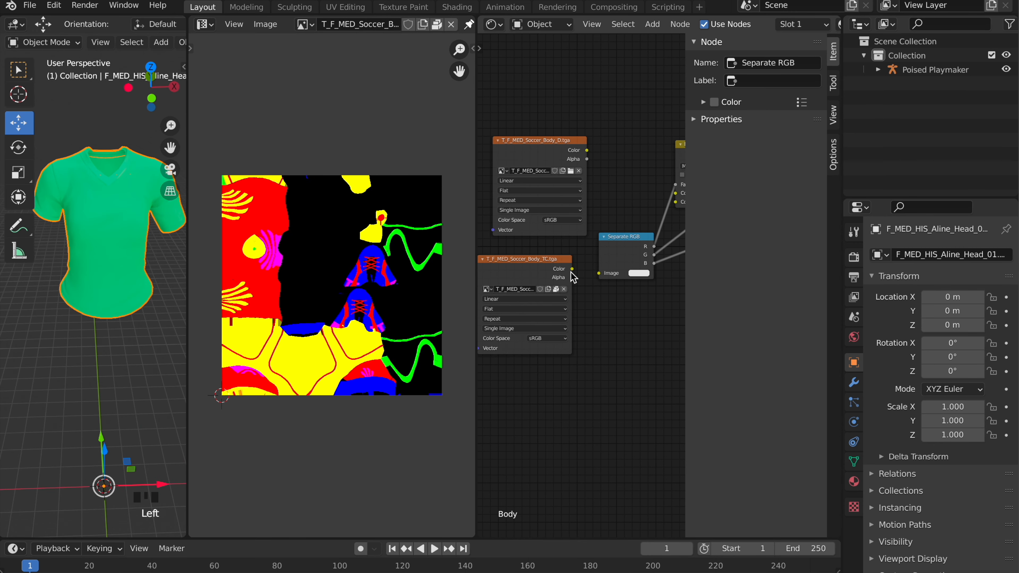
drag(571, 268, 599, 273)
drag(586, 150, 675, 193)
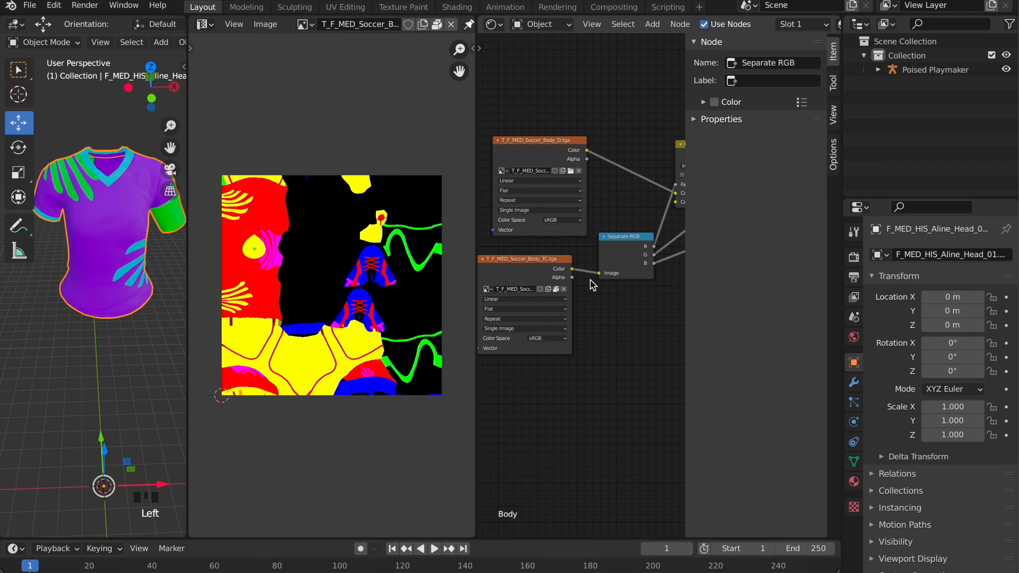
drag(599, 273, 662, 195)
drag(572, 268, 599, 273)
click(306, 25)
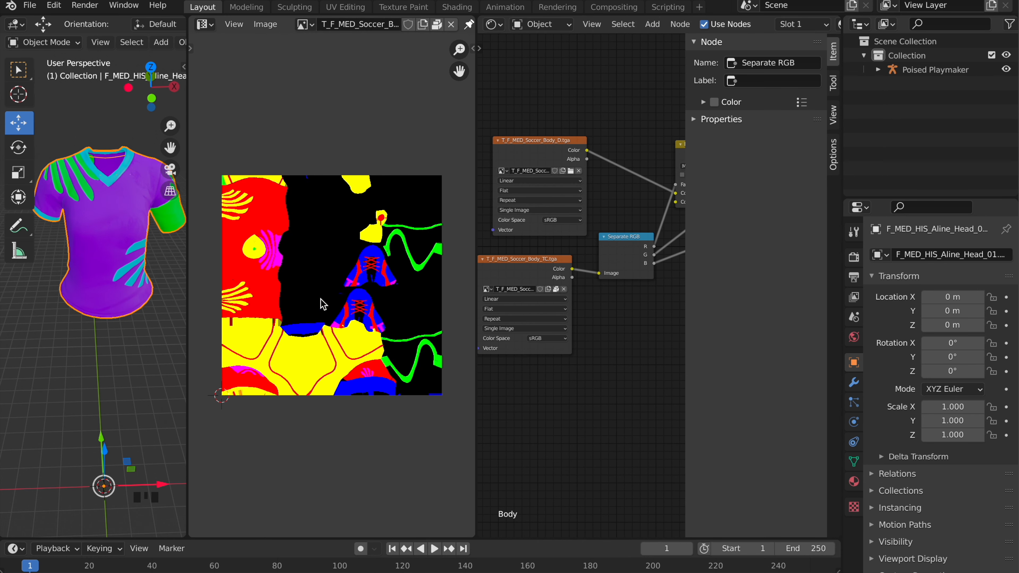
mouse_move(151, 87)
mouse_down()
mouse_move(147, 95)
mouse_move(169, 84)
mouse_move(150, 87)
mouse_up()
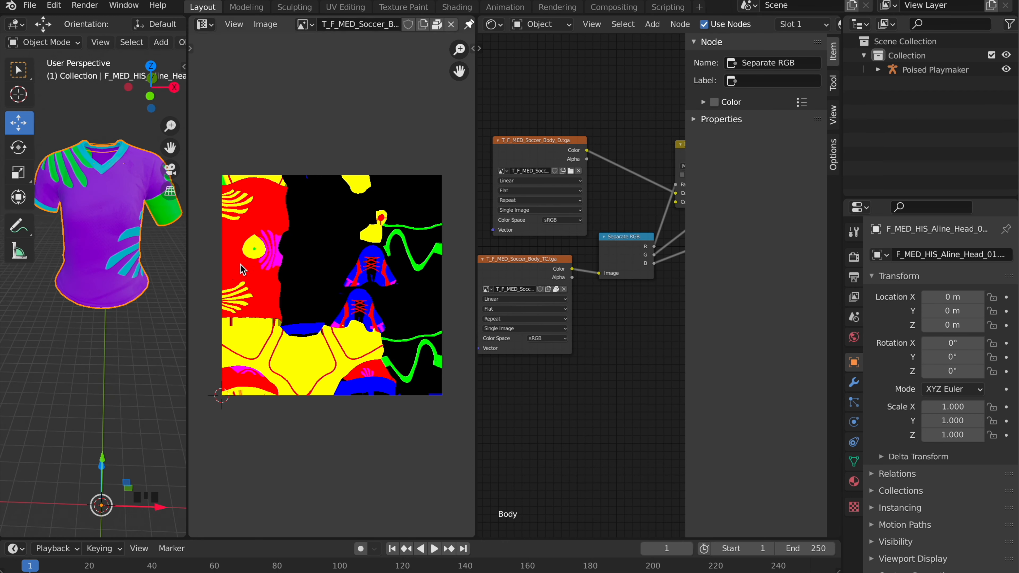
Disconnect the Separate RGB outputs from the Fac inputs of all three Mix nodes.
mouse_move(151, 87)
mouse_down()
mouse_move(171, 98)
mouse_move(126, 86)
mouse_move(138, 86)
mouse_up()
middle_drag(634, 269, 659, 193)
drag(652, 189, 595, 234)
middle_drag(596, 234, 523, 252)
middle_drag(589, 261, 568, 260)
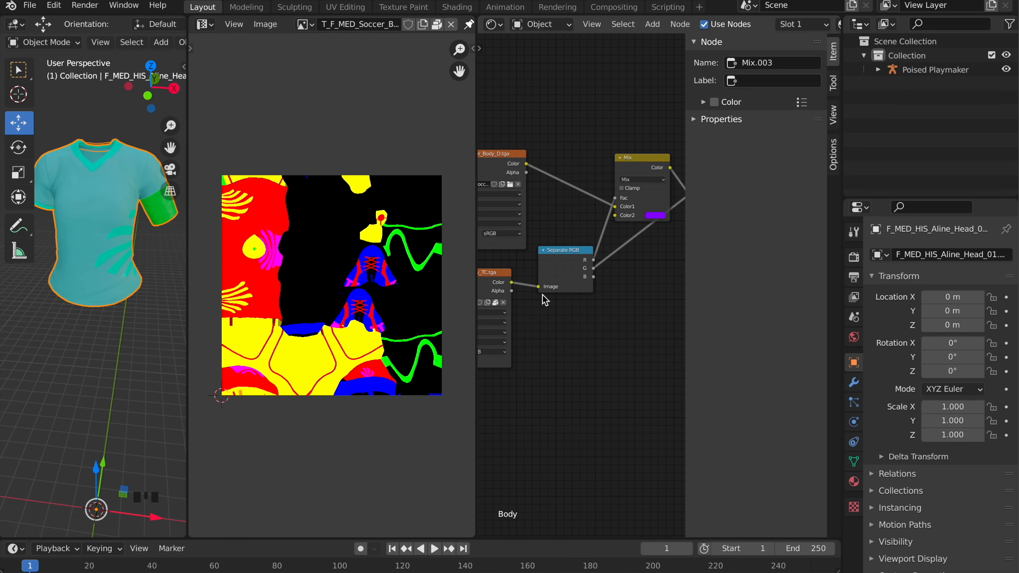
middle_drag(683, 198, 613, 223)
drag(623, 218, 605, 254)
drag(545, 223, 541, 287)
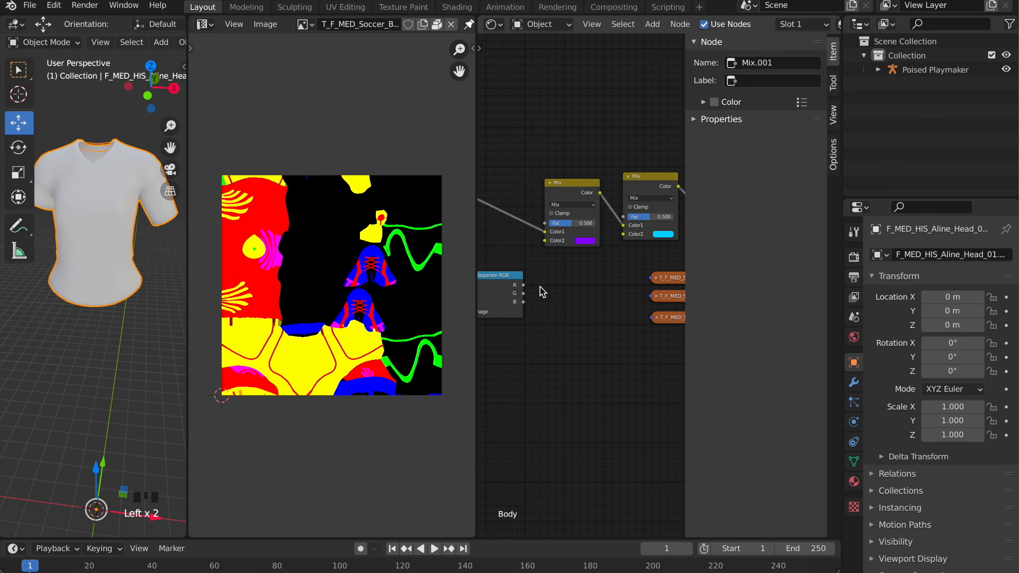
Detach the T_F_MED_Soccer_Body_D.tga color link from the first Mix node and attach it again.
middle_drag(561, 338, 682, 301)
middle_drag(607, 291, 502, 298)
middle_drag(573, 299, 613, 300)
drag(637, 203, 614, 193)
drag(549, 159, 640, 205)
click(638, 202)
click(637, 203)
Link the T_F_MED_Soccer_Body_D.tga color straight to the FN Shader's Diffuse input, bypassing the Mix nodes.
middle_drag(638, 208, 543, 180)
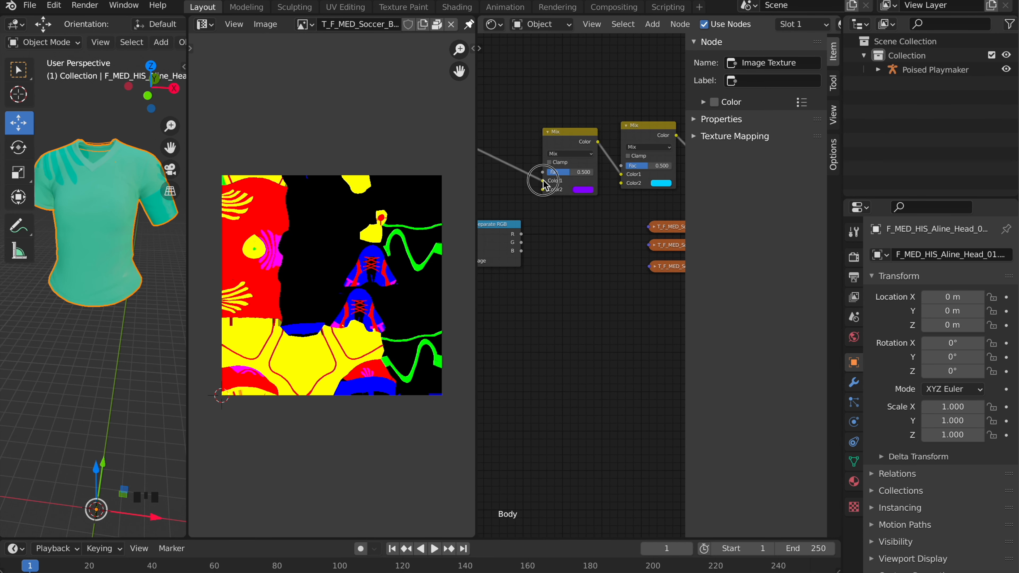
drag(543, 178, 603, 204)
scroll(602, 204, down, 1)
scroll(602, 204, down, 6)
middle_drag(651, 227, 614, 228)
scroll(596, 303, down, 3)
click(672, 233)
drag(672, 234, 653, 237)
drag(489, 214, 673, 234)
mouse_move(154, 87)
mouse_down()
mouse_move(172, 96)
mouse_move(159, 102)
mouse_up()
Display the T_F_MED_Soccer_Body_D.tga texture for the shirt and save it as an image file.
click(305, 24)
click(341, 47)
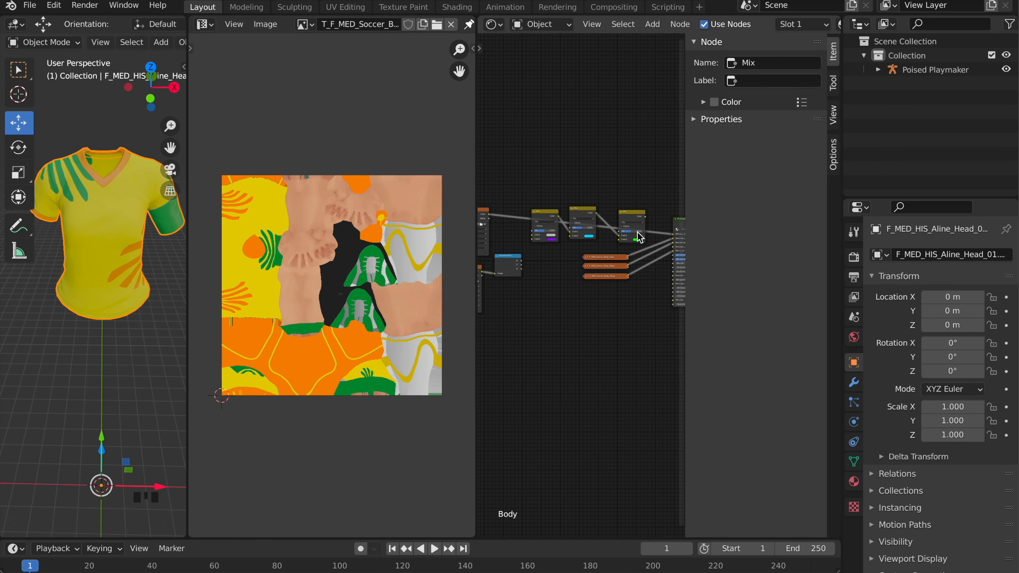
click(265, 24)
click(309, 151)
click(833, 494)
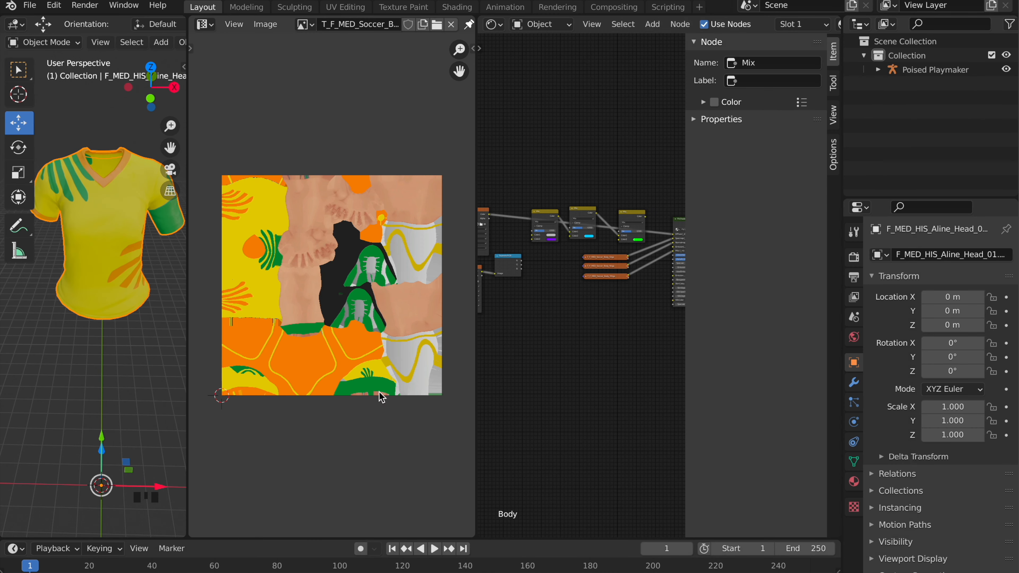
scroll(609, 306, right, 5)
scroll(608, 307, up, 4)
scroll(606, 302, left, 6)
scroll(607, 302, down, 4)
scroll(609, 308, down, 2)
scroll(609, 308, right, 1)
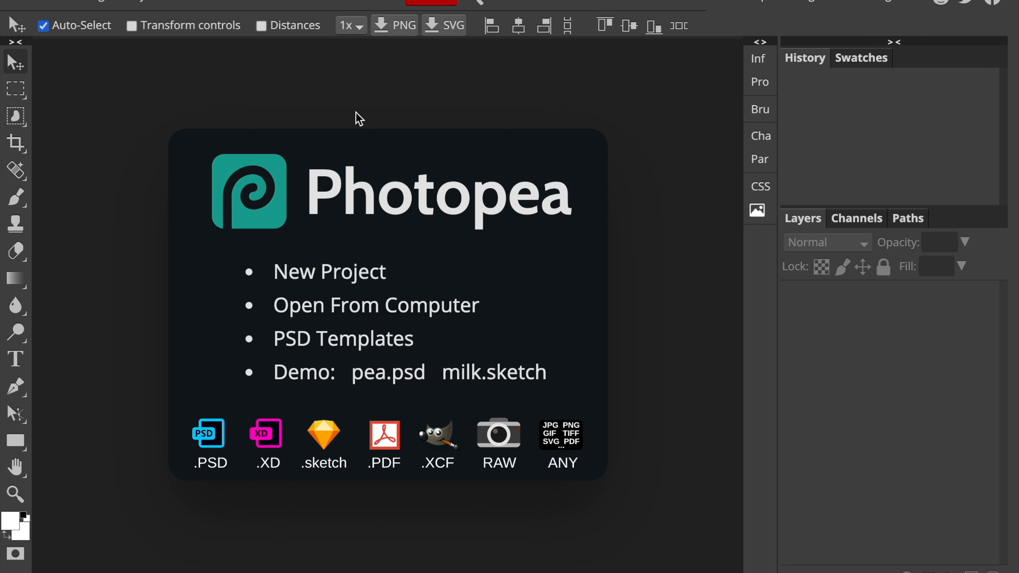
Switch to Photopea and open "Poised Playmaker Jersey Texture.tga" from the Downloads folder.
click(394, 321)
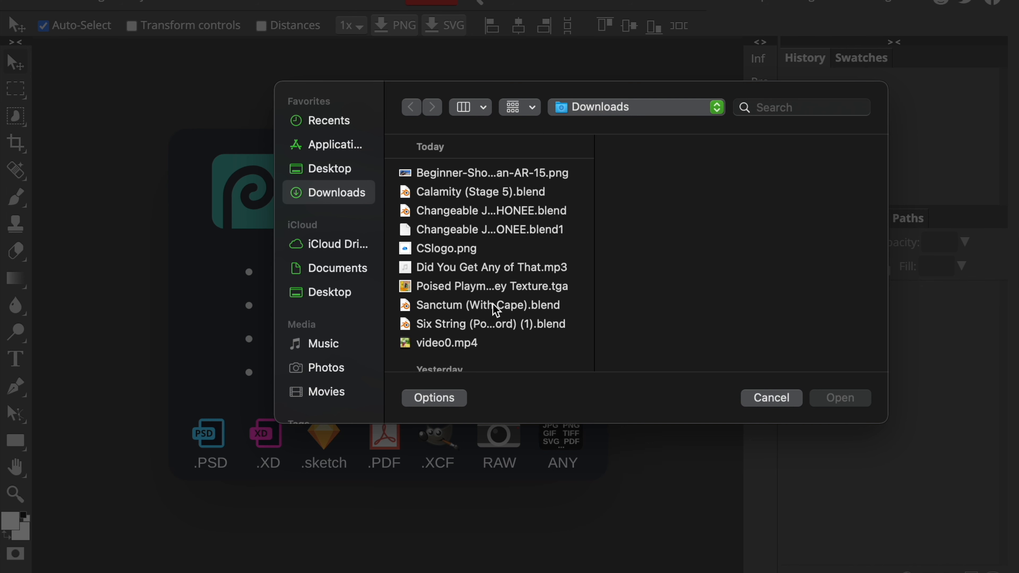
click(502, 293)
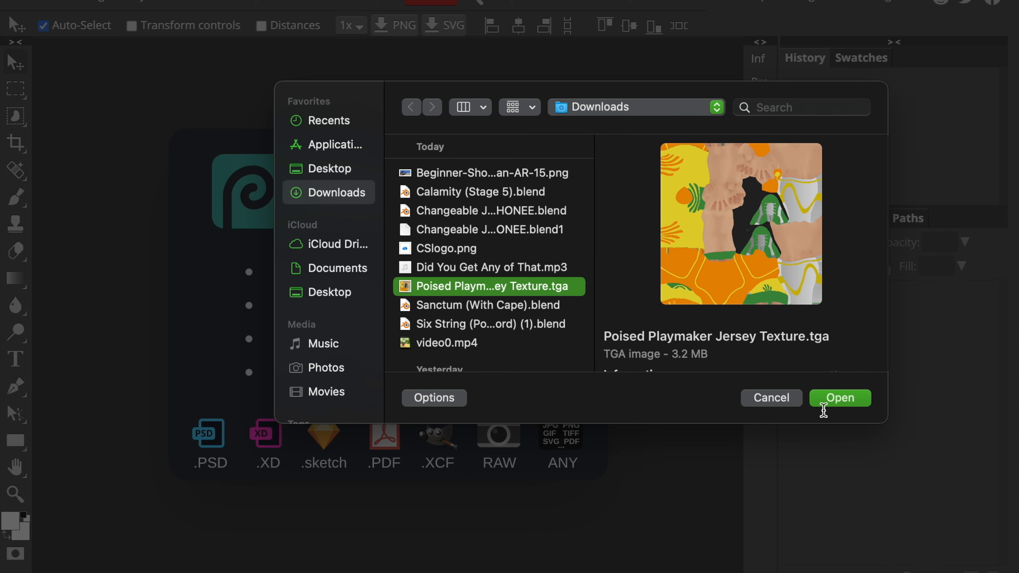
click(834, 398)
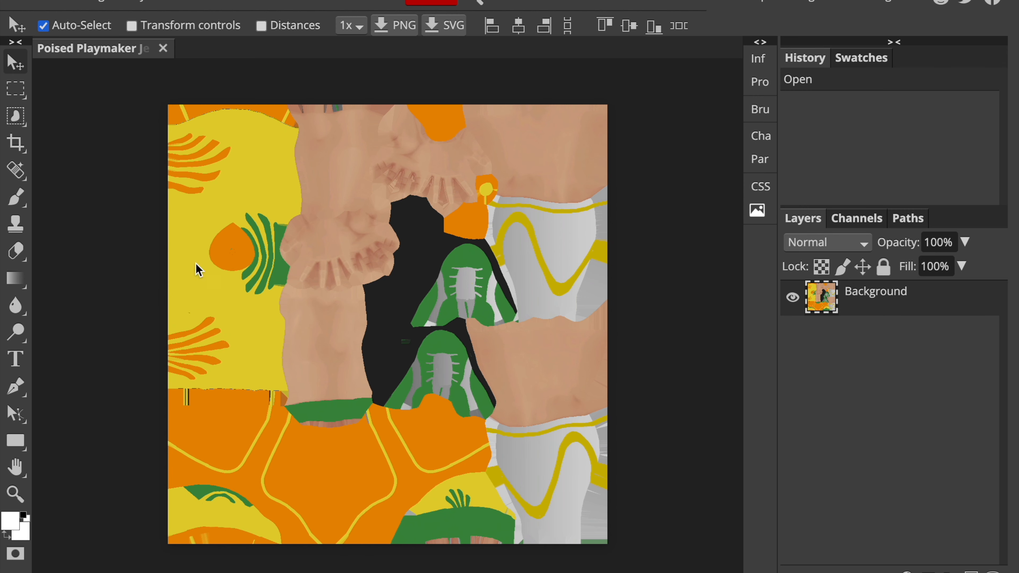
Activate the Paint Bucket Tool for recoloring the jersey texture.
right_click(23, 206)
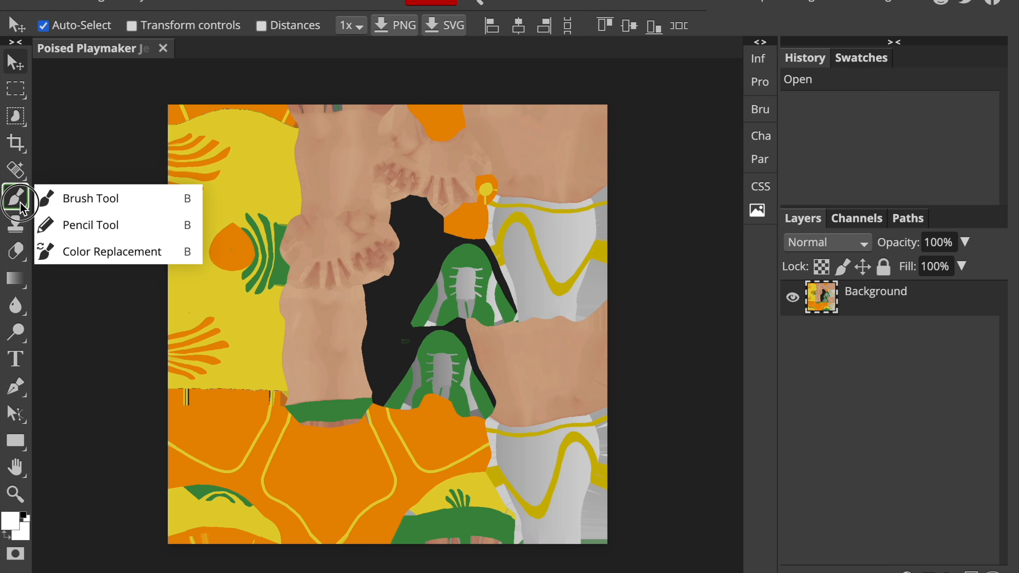
click(15, 223)
click(17, 277)
right_click(17, 277)
click(68, 306)
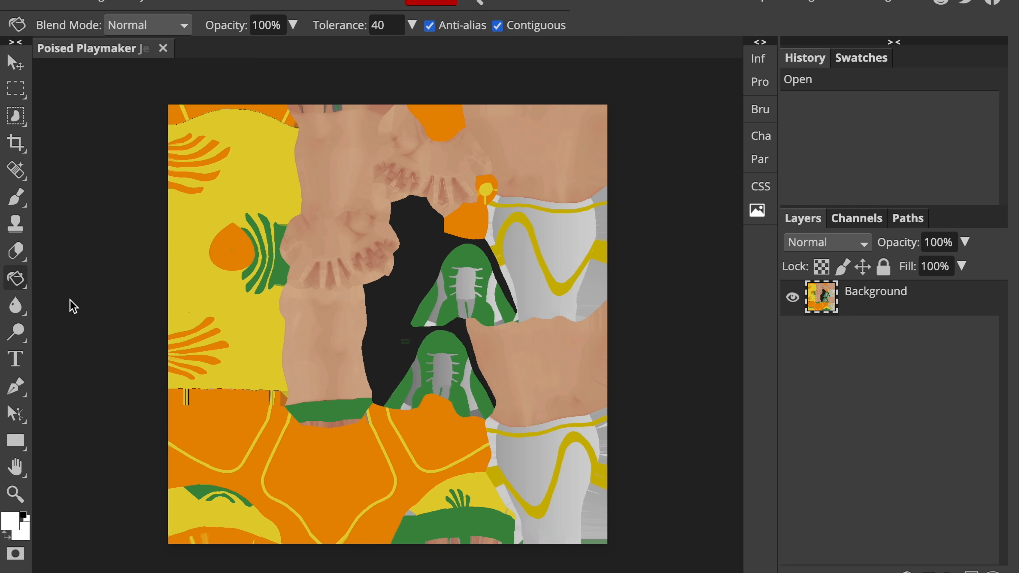
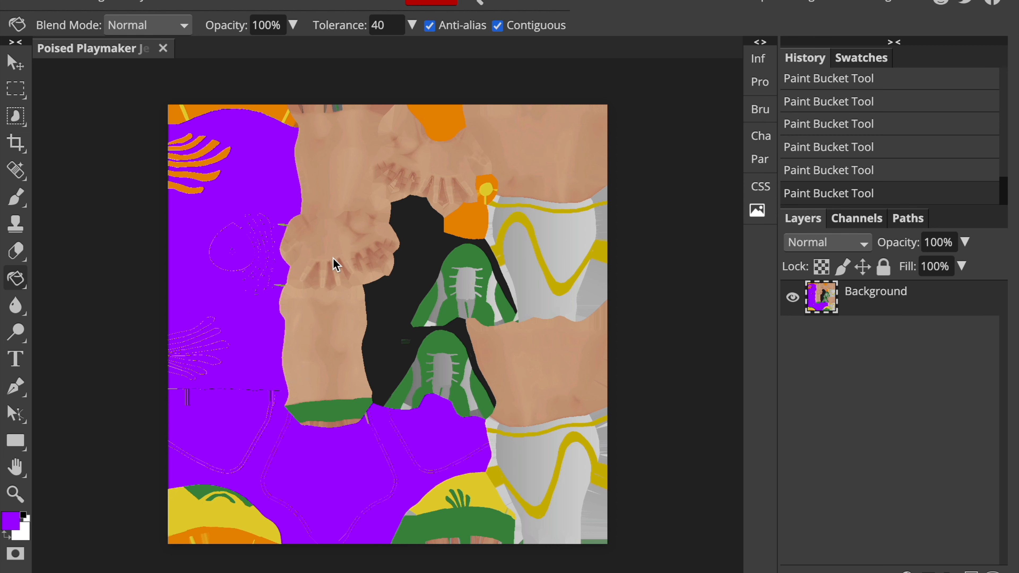
Fill the orange and yellow areas along the texture's upper-left edge and the orange stripes beneath them with purple.
click(284, 117)
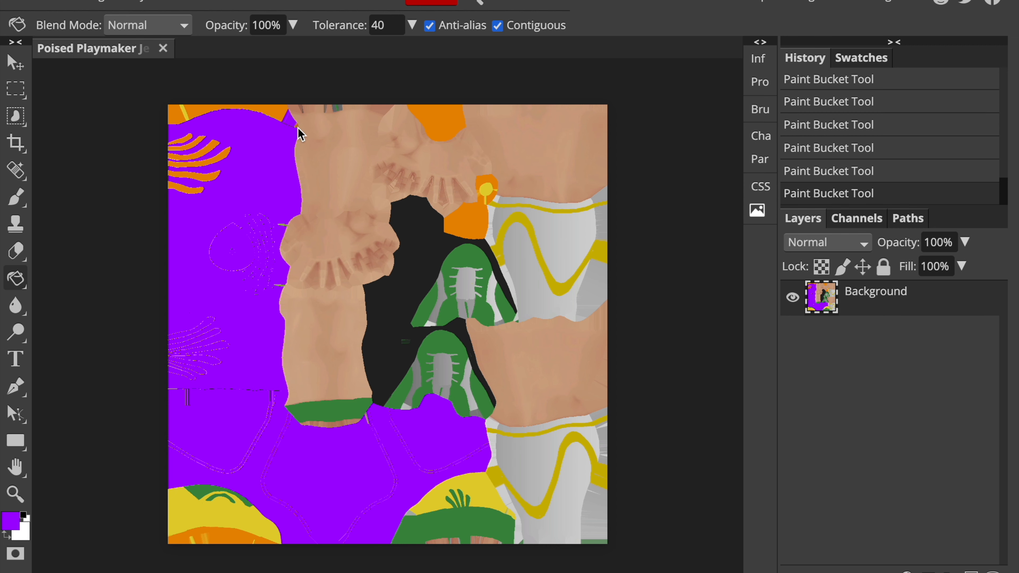
click(270, 109)
click(175, 110)
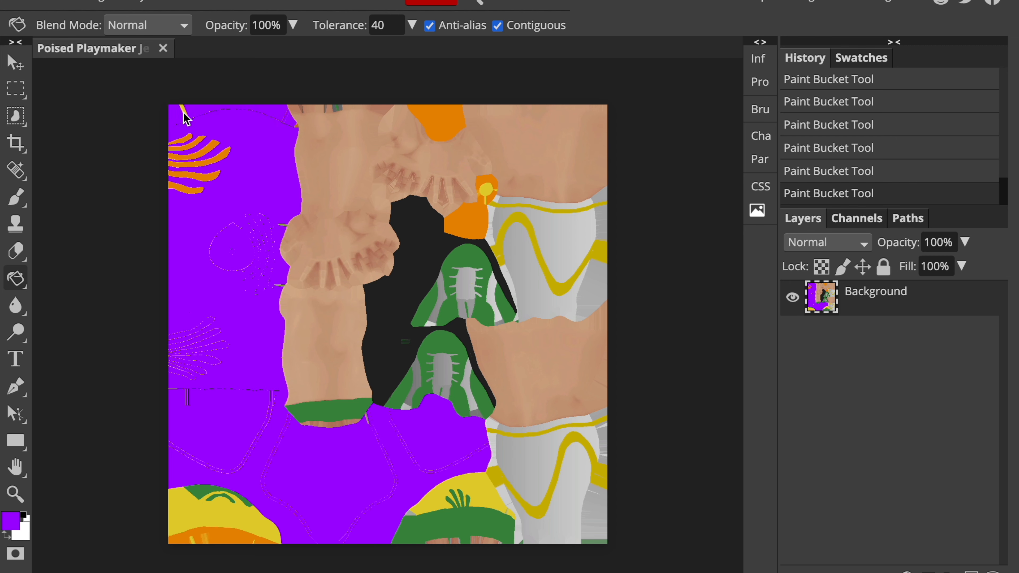
click(180, 143)
click(178, 147)
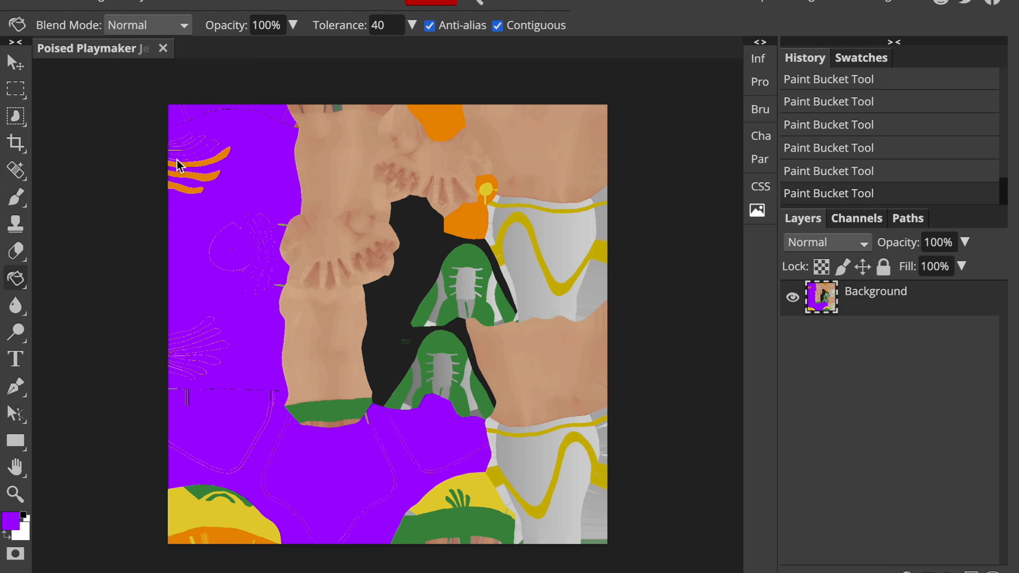
click(177, 165)
click(178, 173)
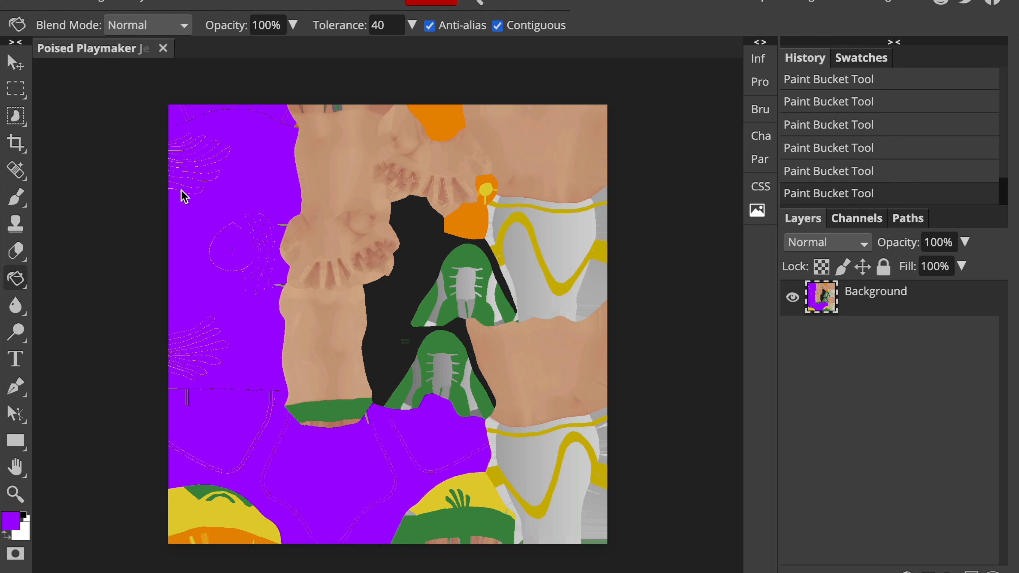
Fill the orange, yellow and green jersey areas along the texture's bottom edge with purple.
click(227, 536)
click(196, 542)
click(253, 543)
click(241, 512)
click(215, 491)
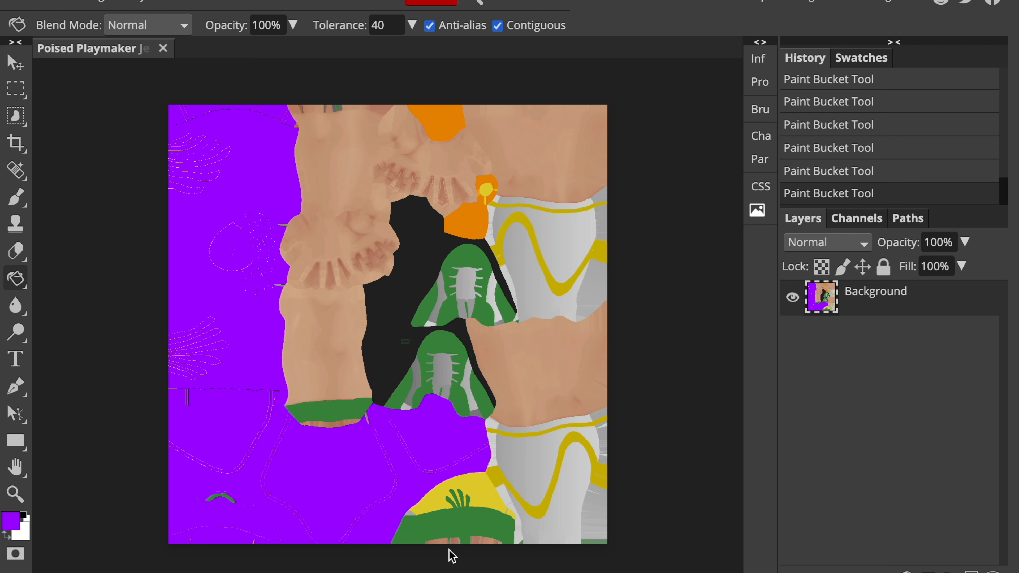
click(461, 522)
click(461, 497)
click(433, 493)
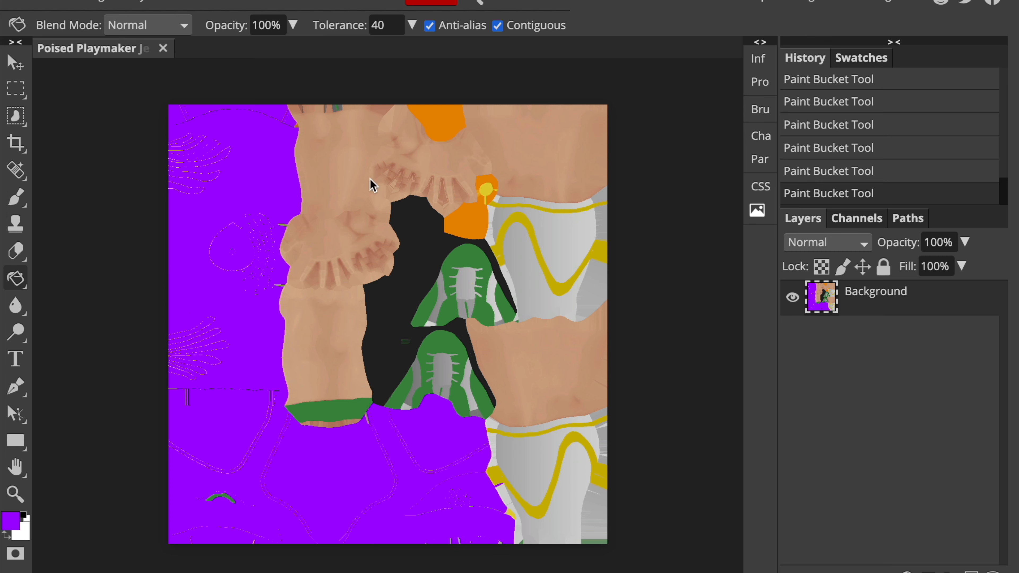
Clone nearby purple over part of the seam lines in the lower-left jersey area, after adjusting the brush size.
key(s)
click(58, 25)
click(116, 73)
click(279, 454)
alt+click(275, 507)
drag(264, 486, 255, 457)
mouse_move(254, 434)
mouse_down()
mouse_move(241, 406)
mouse_move(268, 405)
mouse_move(228, 388)
mouse_up()
Try to outline the leftover stripe marks at the texture's left edge with the Patch Tool.
right_click(25, 169)
click(88, 223)
click(219, 341)
Undo the lasso selection and retouch the stripe and seam remnants at the lower left with the Healing Brush Tool.
right_click(15, 170)
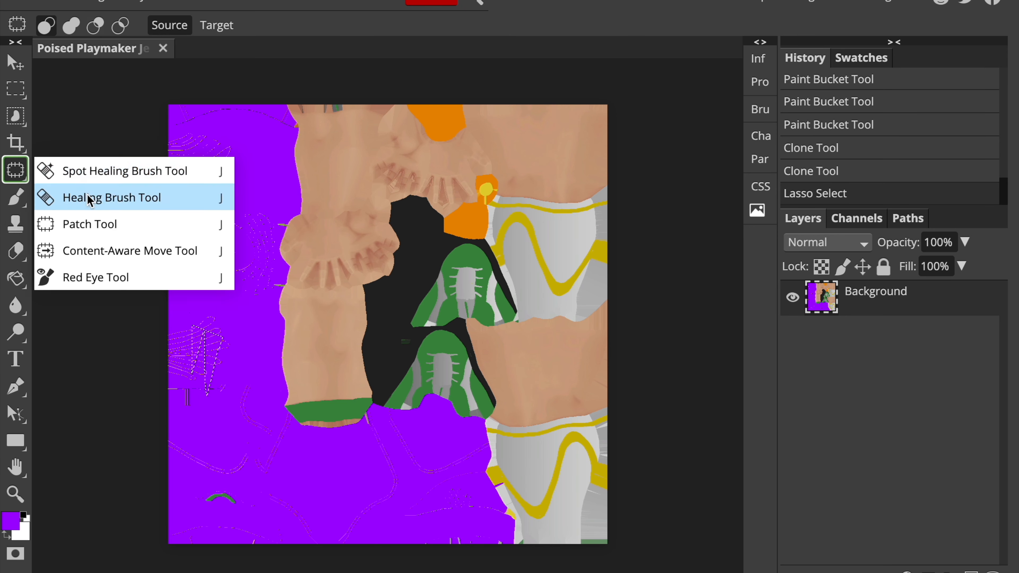
click(112, 197)
key(ctrl+z)
alt+click(220, 384)
mouse_move(198, 379)
mouse_down()
mouse_move(174, 380)
mouse_move(193, 313)
mouse_move(200, 339)
mouse_move(189, 361)
mouse_up()
click(58, 25)
click(151, 73)
drag(193, 369, 219, 499)
mouse_move(180, 418)
mouse_down()
mouse_move(180, 482)
mouse_move(243, 552)
mouse_up()
Retouch the remaining stripe and seam marks at the lower left using the Spot Healing Brush Tool at size 89.
right_click(15, 169)
click(126, 168)
click(173, 334)
click(211, 331)
click(51, 25)
click(126, 73)
click(213, 395)
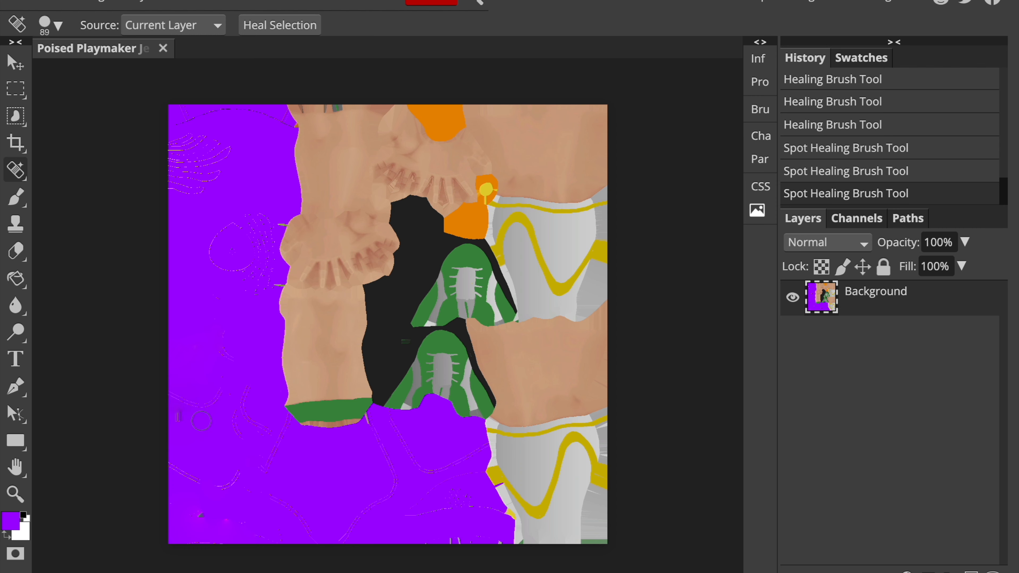
click(202, 420)
Paint purple over the remaining seam lines in the lower jersey area with the Brush Tool.
key(b)
click(51, 25)
mouse_move(471, 449)
mouse_down()
mouse_move(485, 541)
mouse_move(254, 278)
mouse_move(207, 253)
mouse_move(268, 118)
mouse_move(343, 521)
mouse_up()
click(272, 428)
Set the brush size to 18 and paint the leftover marks along the jersey area's borders purple.
alt+scroll(266, 381, up, 8)
scroll(239, 230, up, 8)
click(52, 25)
click(56, 74)
drag(341, 262, 372, 229)
alt+scroll(304, 257, down, 8)
alt+scroll(457, 500, up, 5)
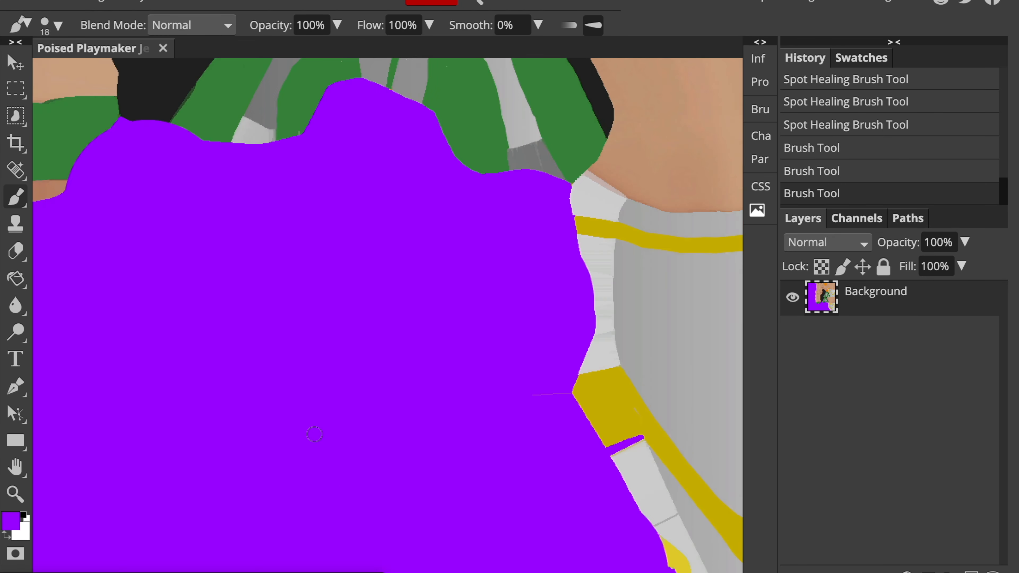
scroll(456, 499, left, 8)
drag(284, 236, 287, 258)
alt+scroll(270, 282, down, 6)
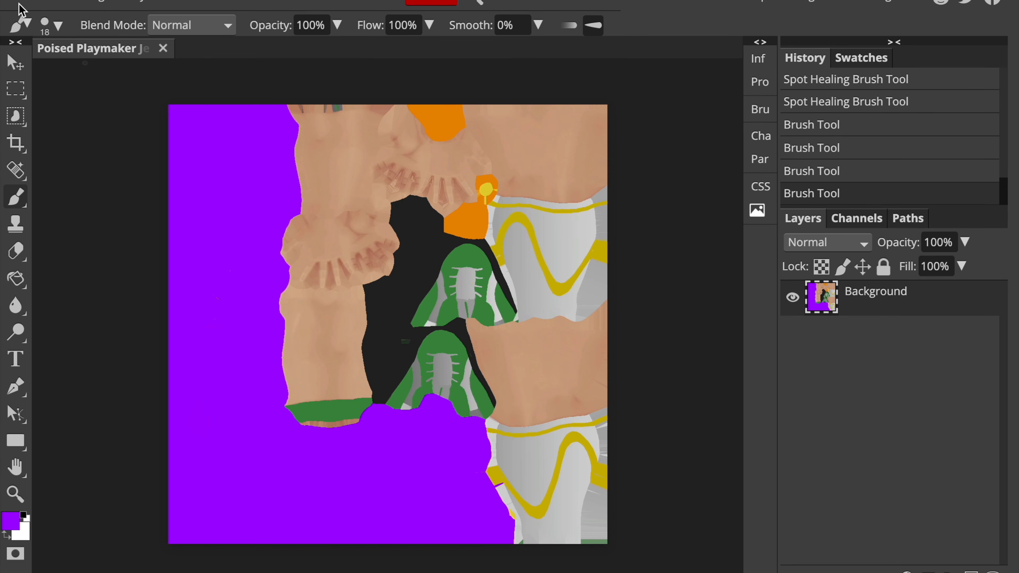
Export the recolored jersey texture as a TGA file.
click(87, 2)
click(12, 1)
mouse_move(45, 221)
mouse_move(239, 352)
click(296, 464)
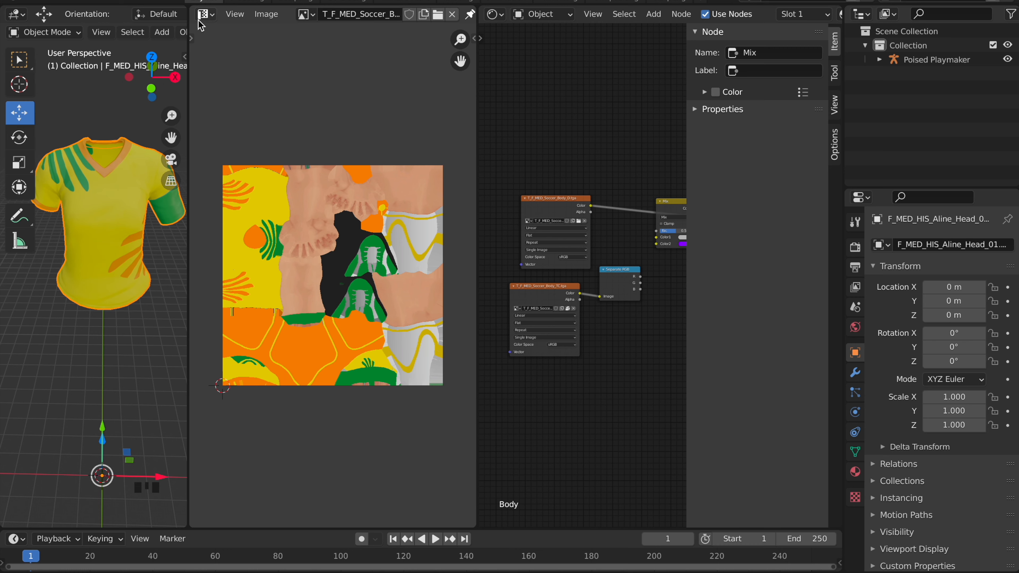
Switch to Blender, expand the 3D viewport over the image editor area, and frame the shirt.
scroll(182, 12, right, 4)
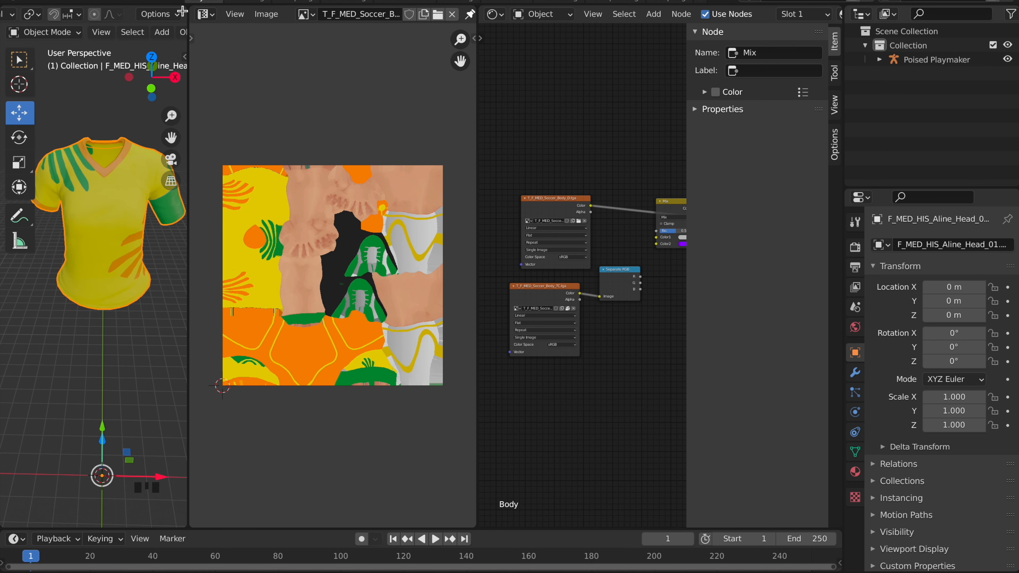
drag(183, 12, 443, 118)
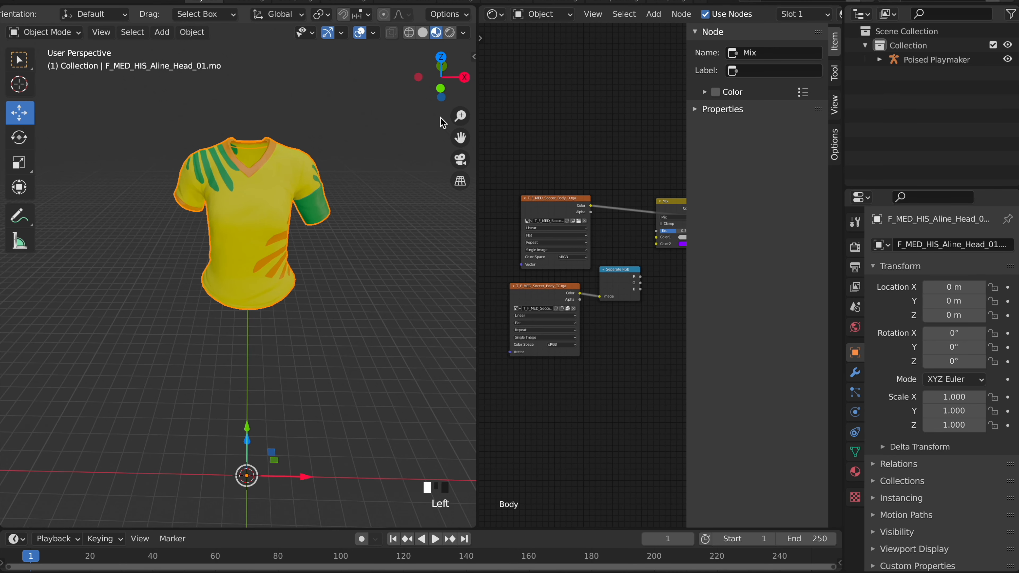
scroll(405, 241, up, 4)
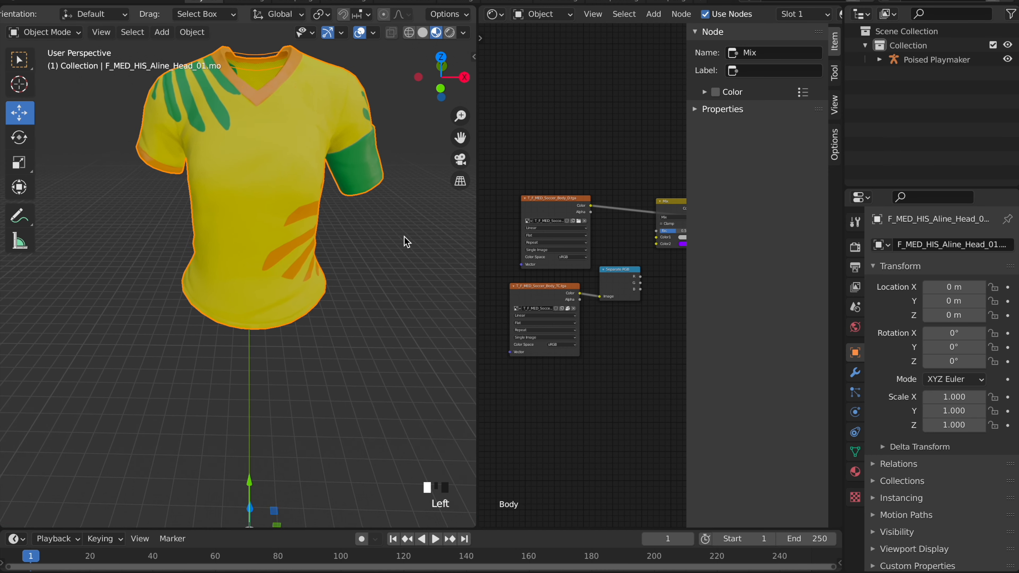
drag(460, 138, 461, 242)
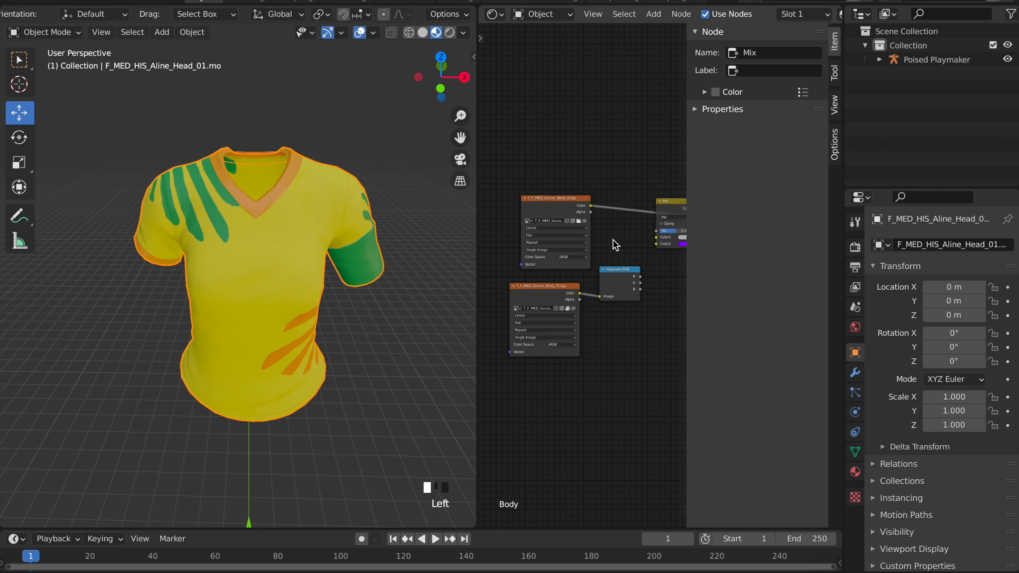
right_click(478, 223)
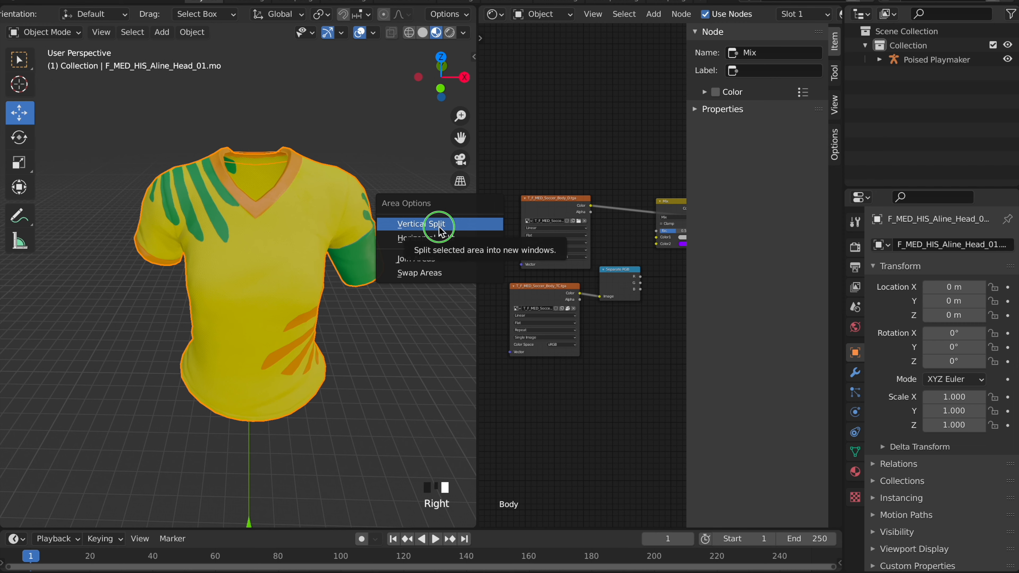
click(440, 227)
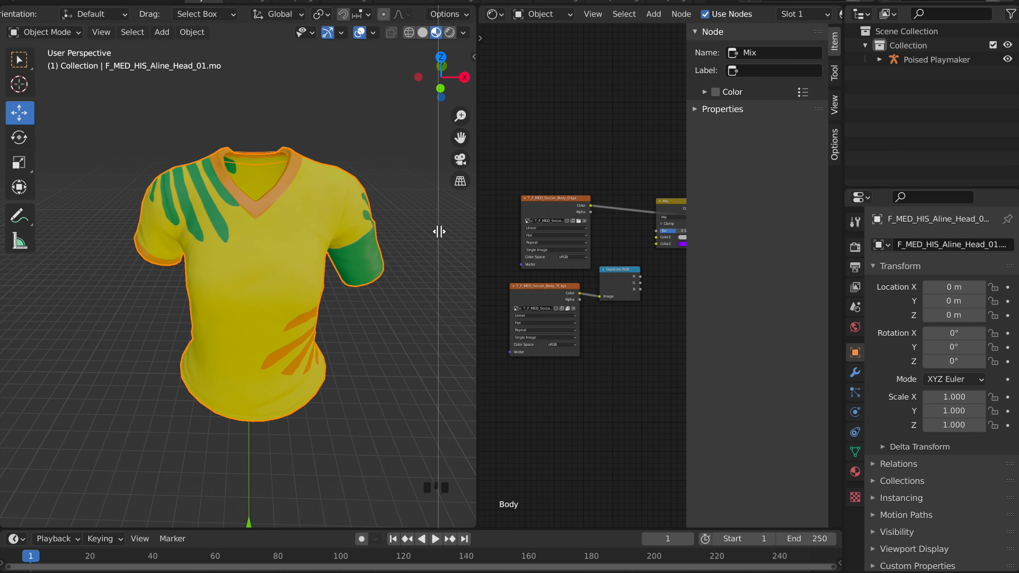
click(438, 231)
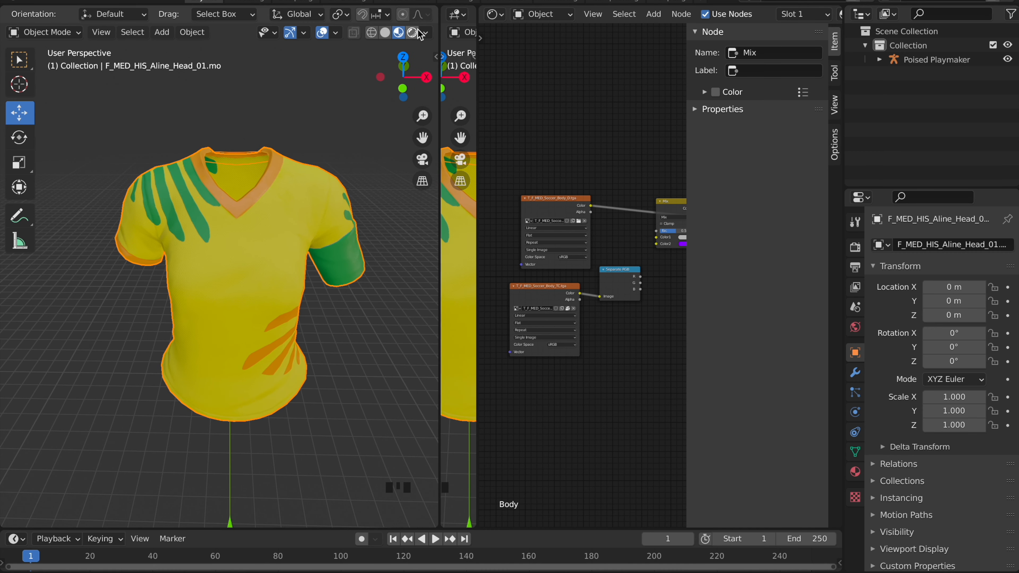
drag(432, 12, 465, 40)
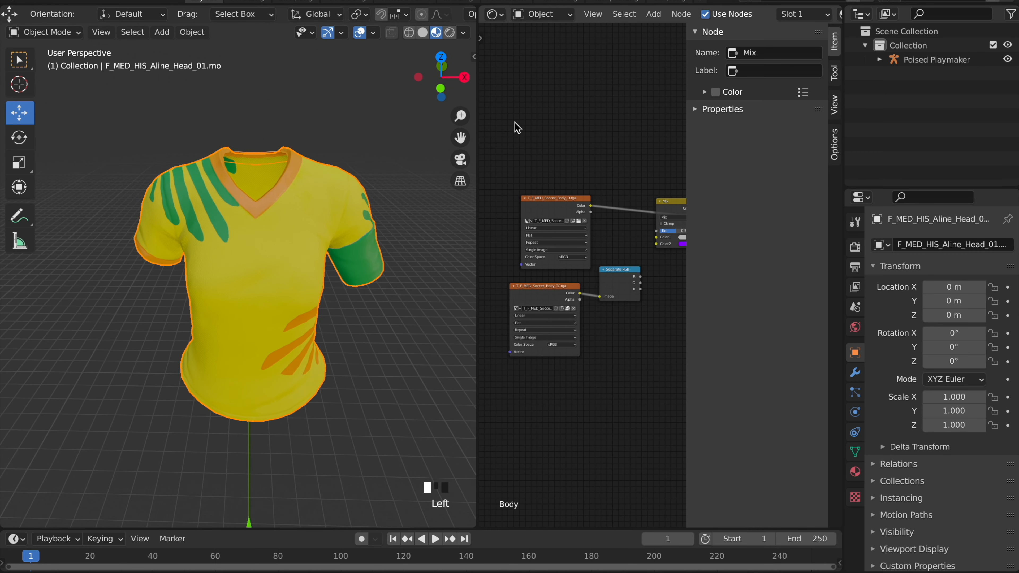
Widen the shader editor and unlink the T_F_MED_Soccer_Body_D.tga image from its texture node.
drag(478, 87, 428, 102)
click(625, 365)
scroll(636, 358, up, 2)
scroll(637, 359, up, 4)
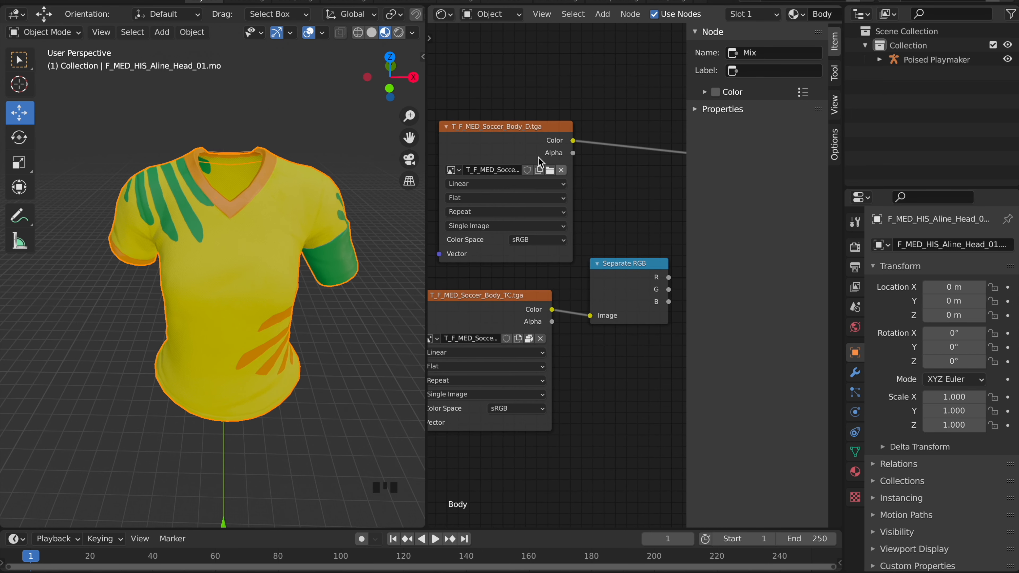
click(561, 170)
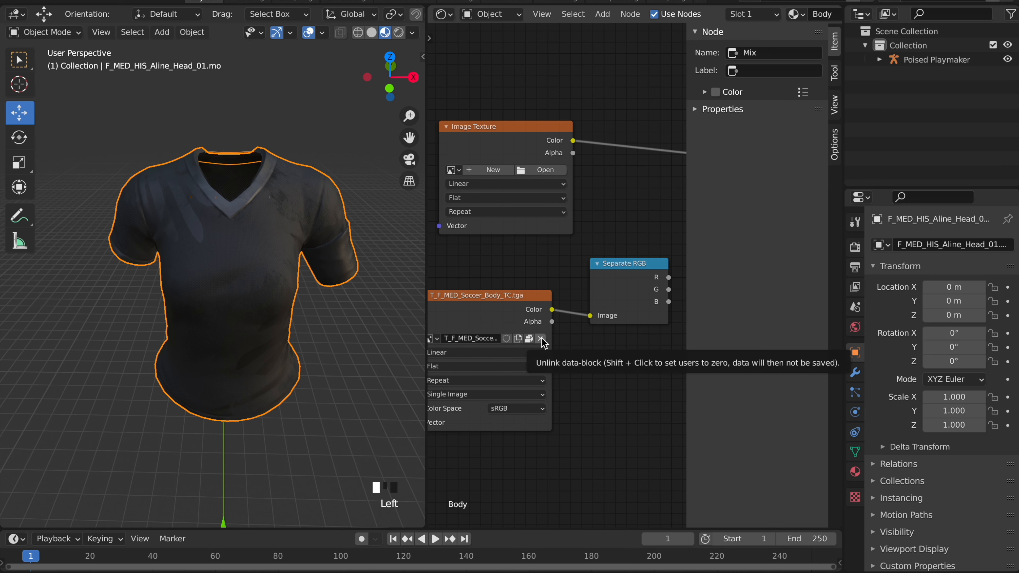
Disconnect the specular texture from the FN Shader's Specmap input.
ctrl+scroll(585, 346, right, 5)
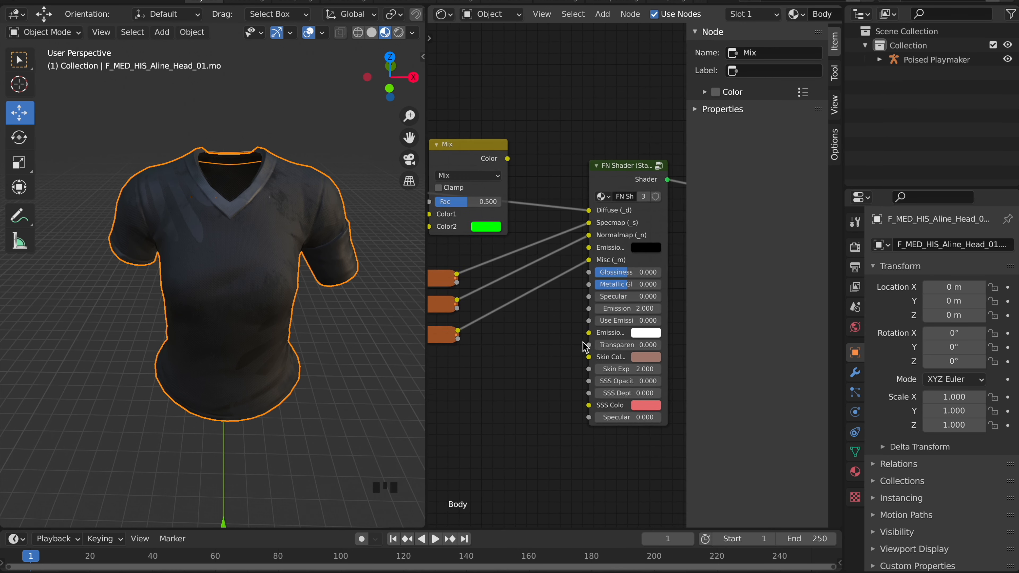
mouse_move(578, 232)
mouse_down()
mouse_move(567, 227)
mouse_move(566, 240)
mouse_up()
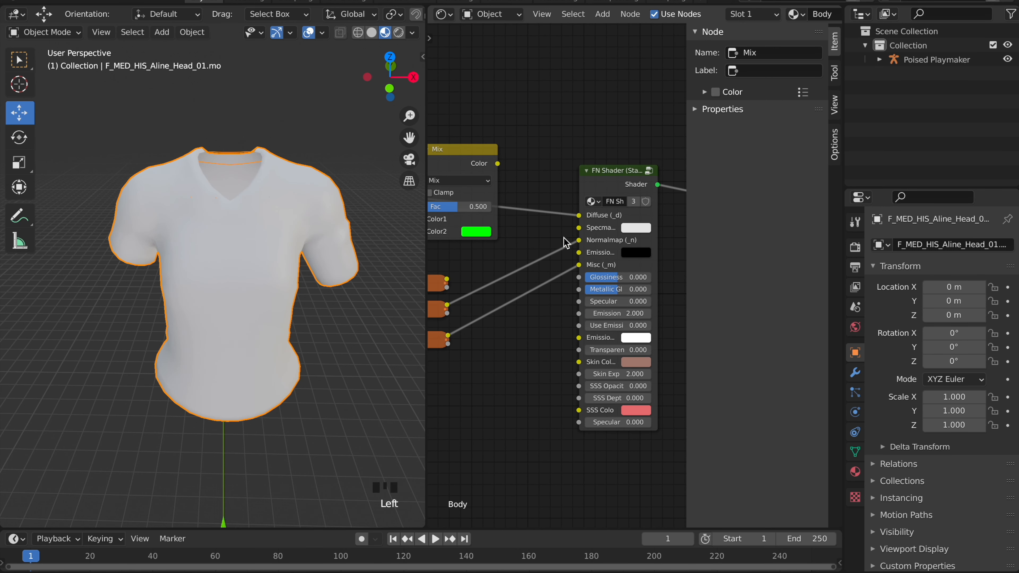
Load "Poised Playmaker Jersey Texture (1).tga" from the Downloads folder into the empty diffuse image texture node.
ctrl+scroll(490, 245, left, 8)
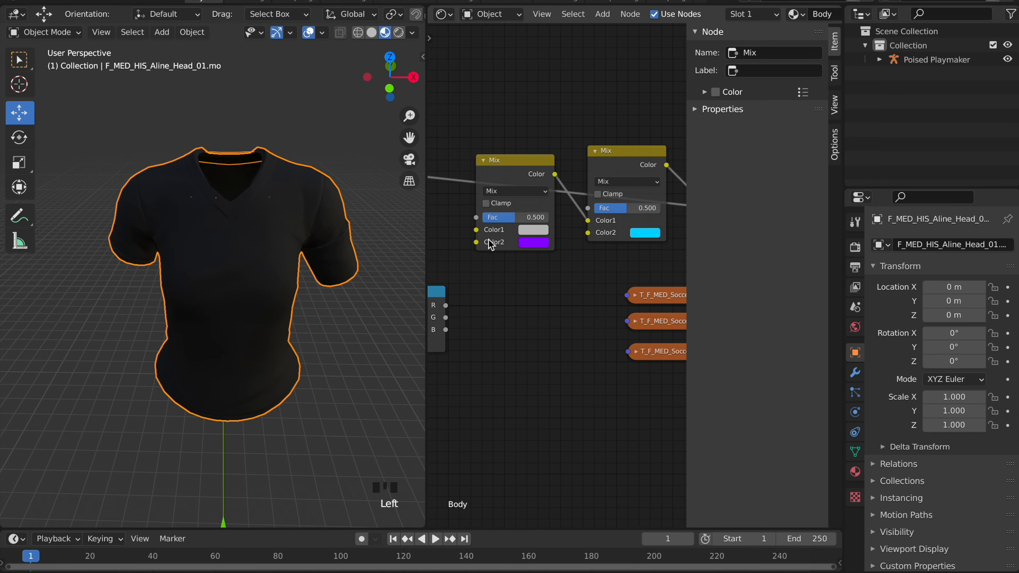
click(519, 184)
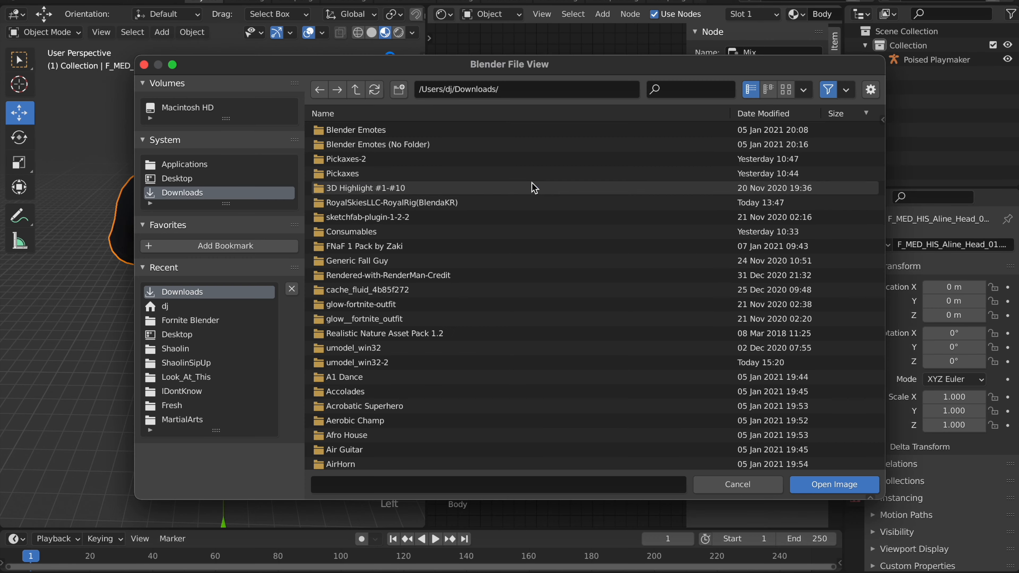
click(689, 89)
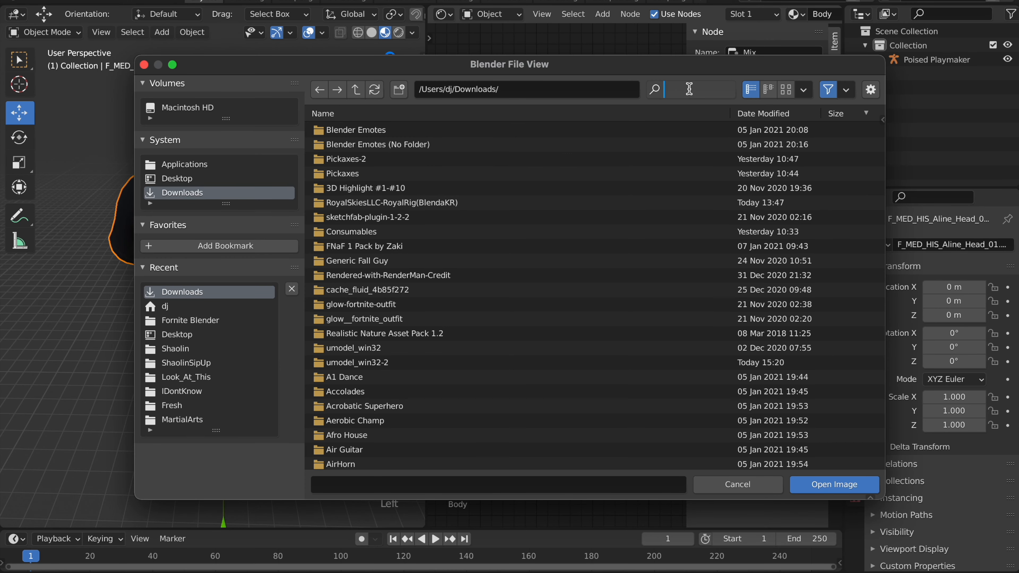
text(.tga)
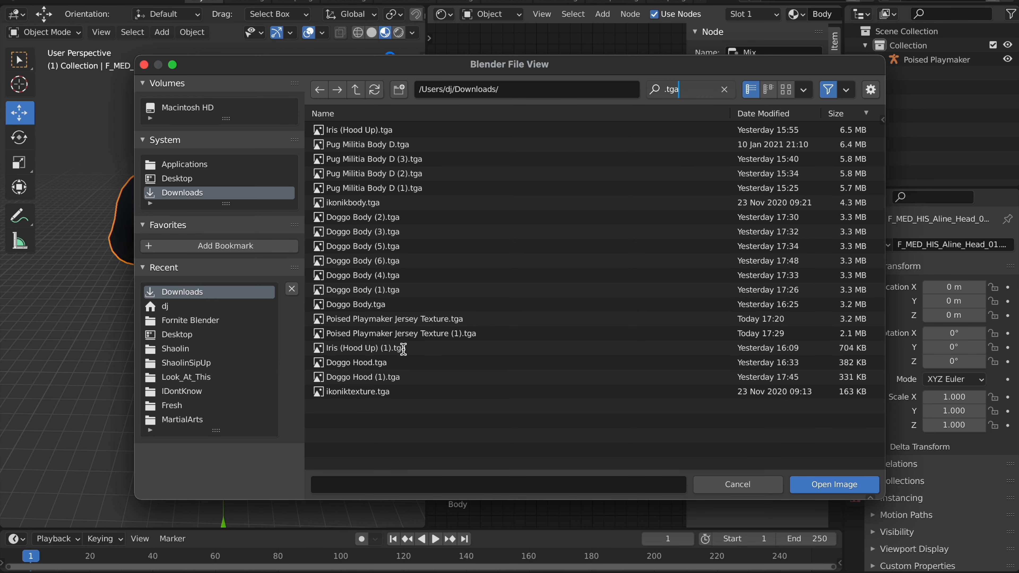
click(427, 333)
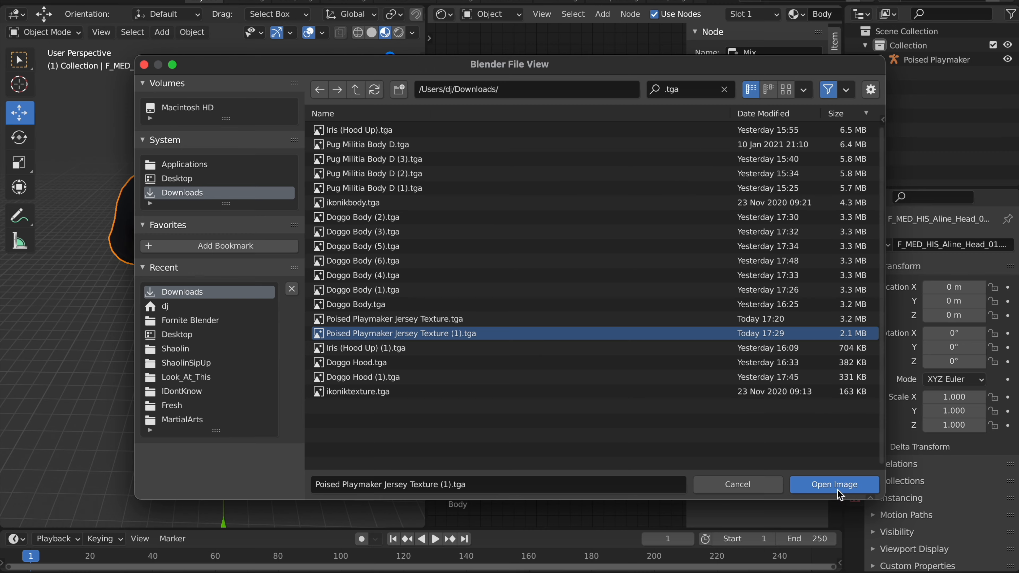
click(831, 483)
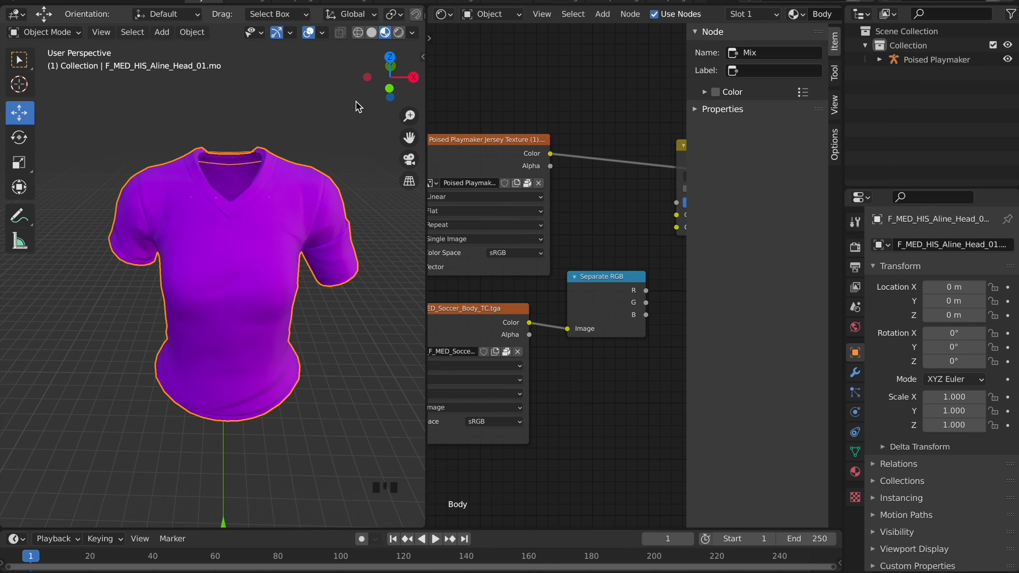
Deselect the shirt and reconnect the T_F_MED_Soccer_Body_S.tga color to the FN Shader's Specmap input.
drag(379, 86, 409, 86)
click(403, 253)
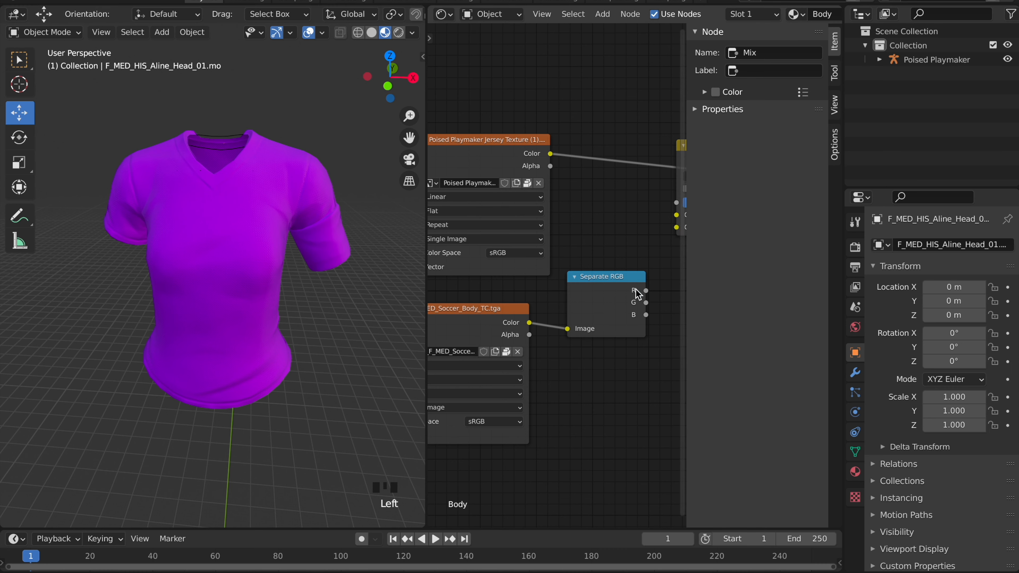
scroll(636, 292, down, 1)
scroll(637, 293, right, 5)
scroll(636, 288, right, 6)
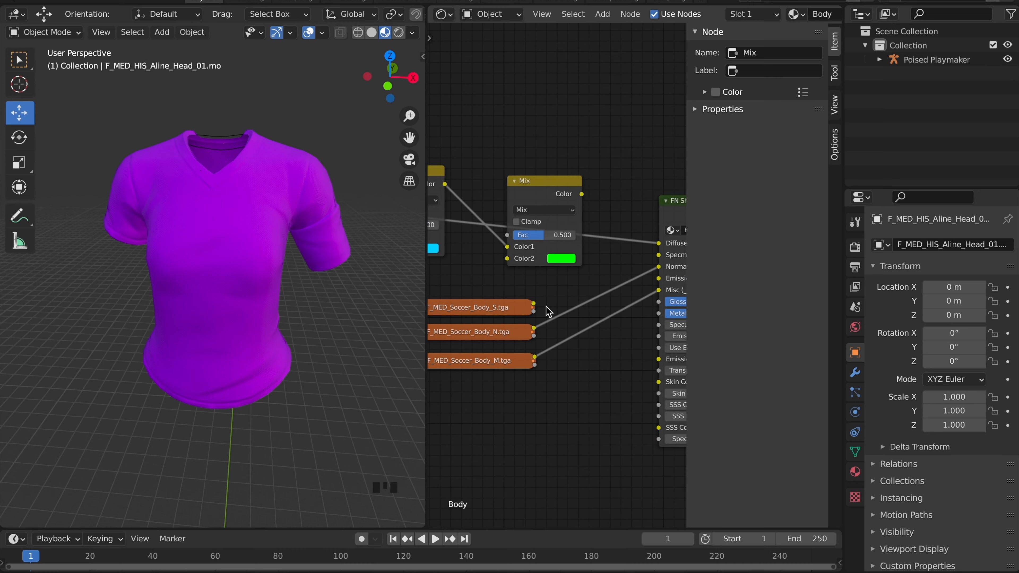
drag(536, 305, 659, 255)
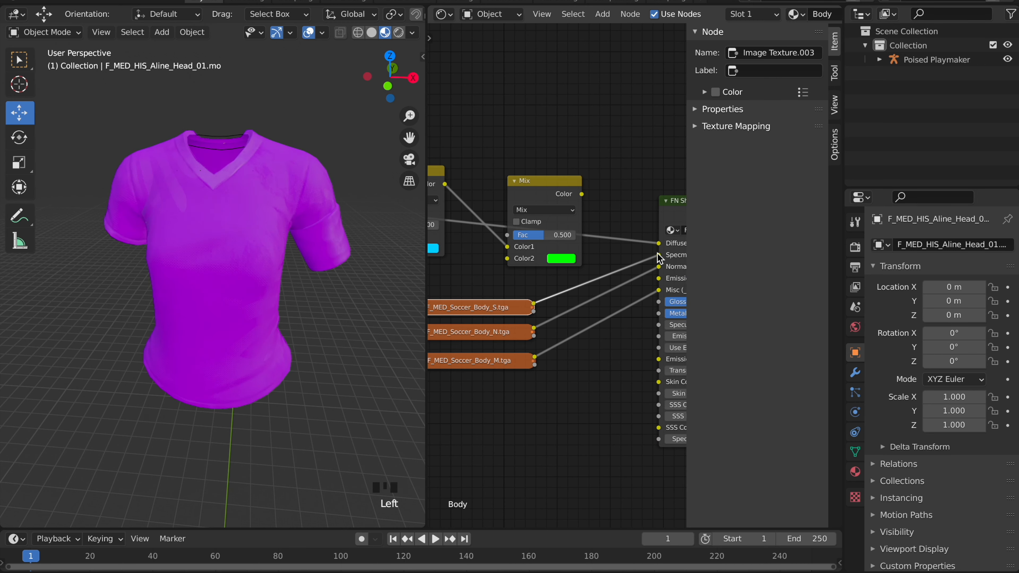
Inspect the shirt with its specular map and remove the T_F_MED_Soccer_Body_S.tga link from the shader again.
drag(387, 74, 317, 54)
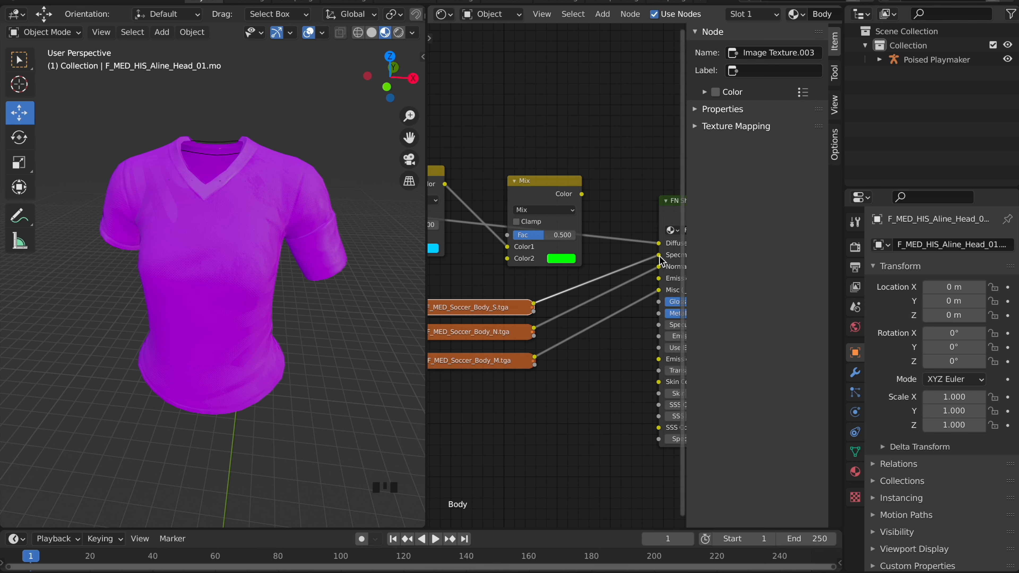
drag(659, 256, 562, 313)
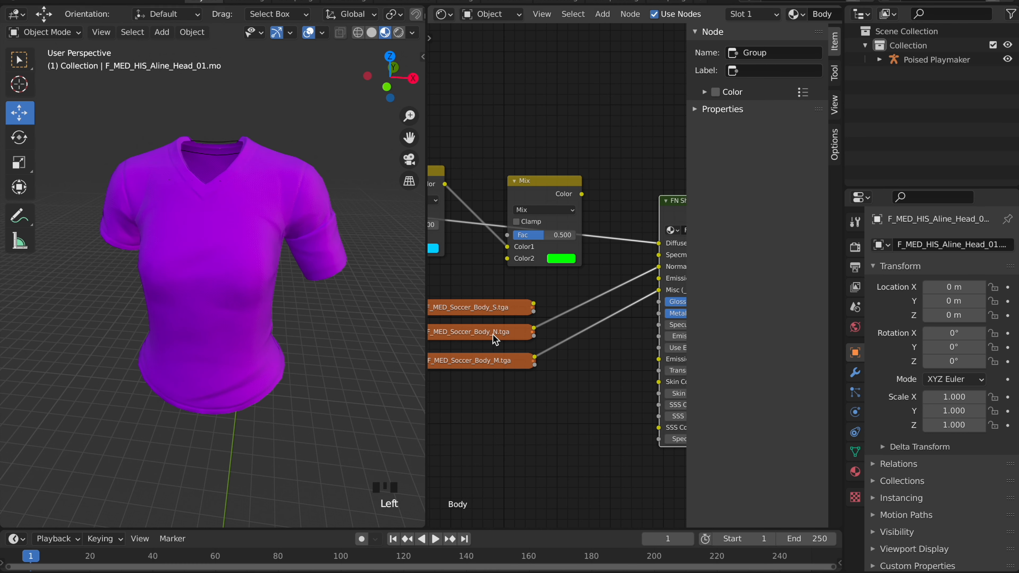
mouse_move(659, 266)
mouse_down()
mouse_move(658, 256)
mouse_move(659, 289)
mouse_up()
click(555, 366)
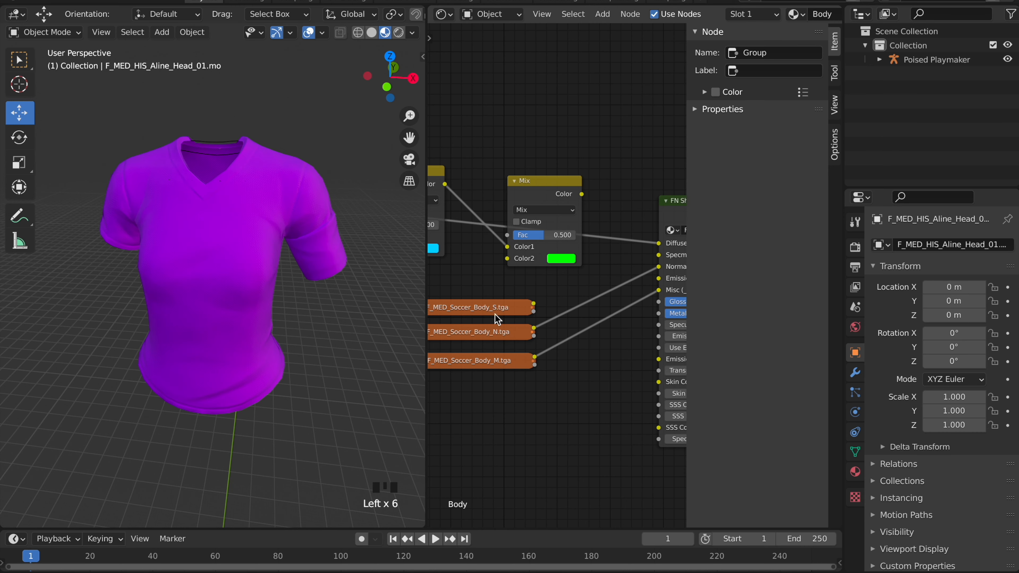
scroll(481, 286, down, 3)
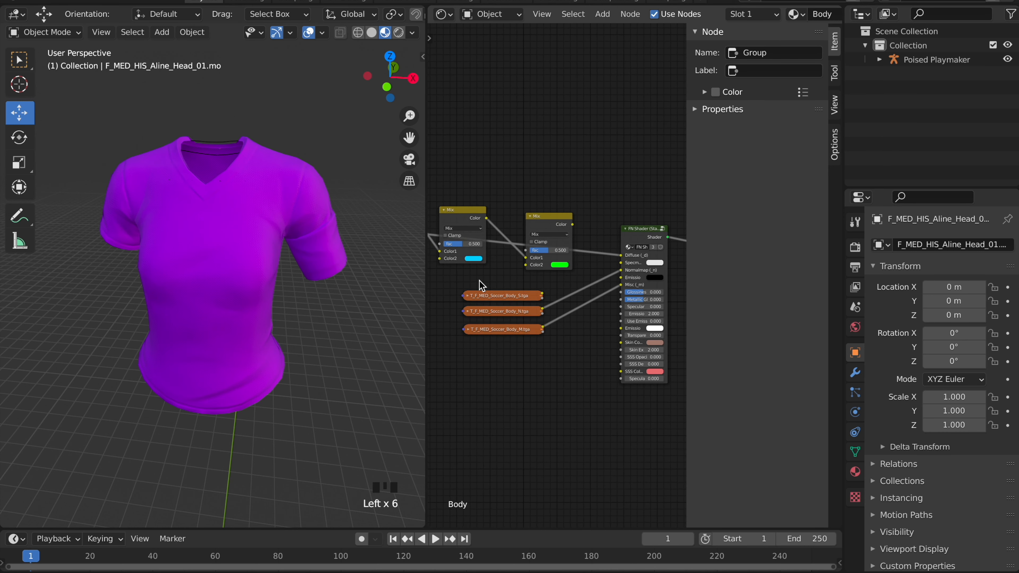
mouse_move(371, 74)
mouse_down()
mouse_move(453, 86)
mouse_move(273, 60)
mouse_move(363, 68)
mouse_move(244, 64)
mouse_move(374, 85)
mouse_up()
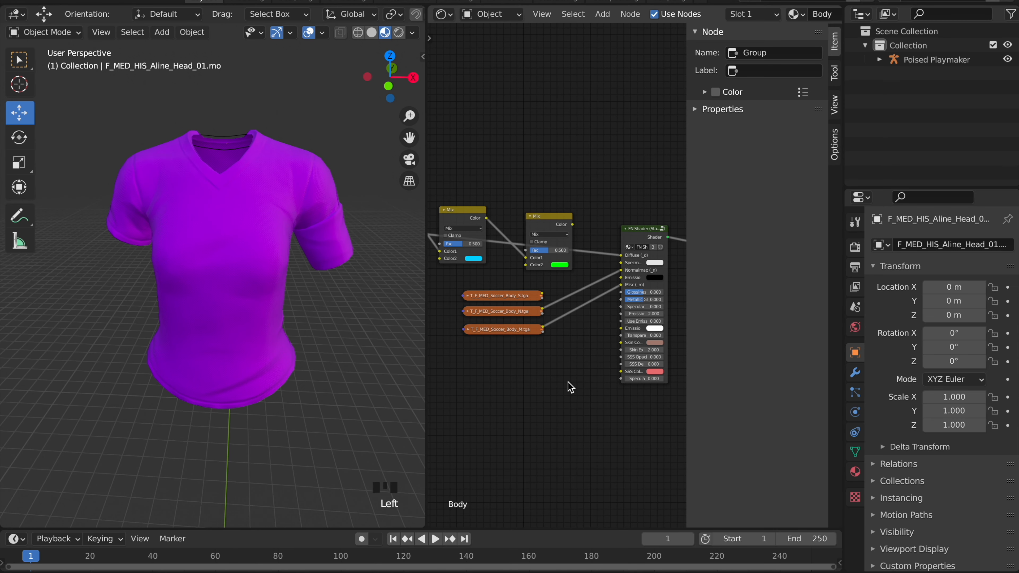
scroll(563, 385, down, 1)
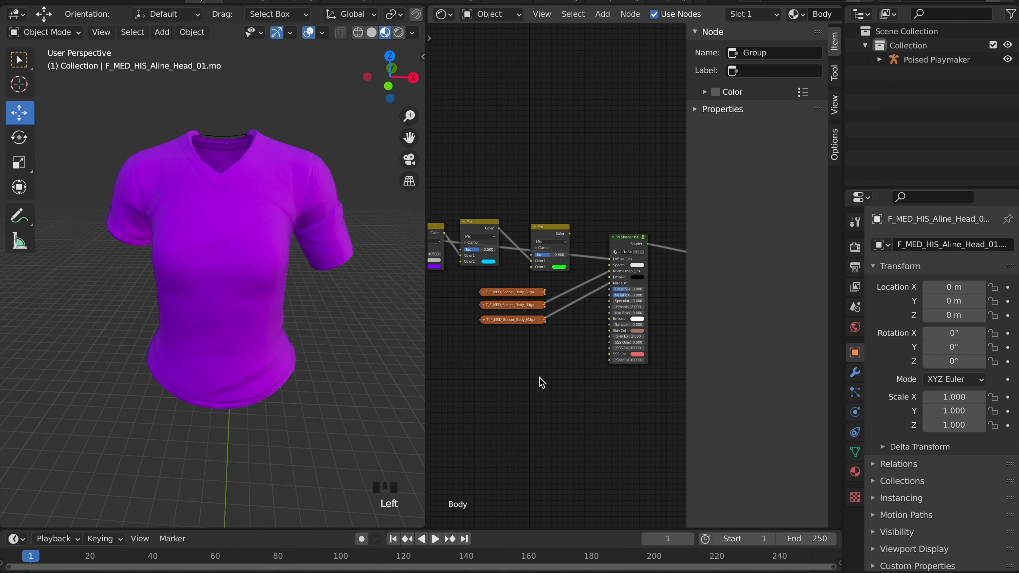
scroll(530, 373, up, 2)
scroll(530, 373, left, 3)
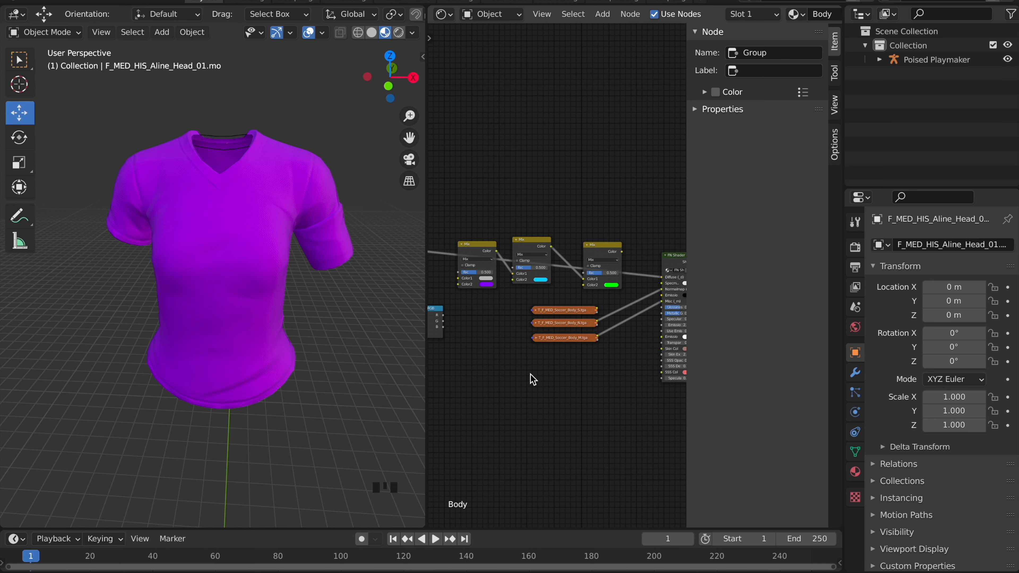
scroll(533, 379, up, 1)
scroll(532, 379, right, 2)
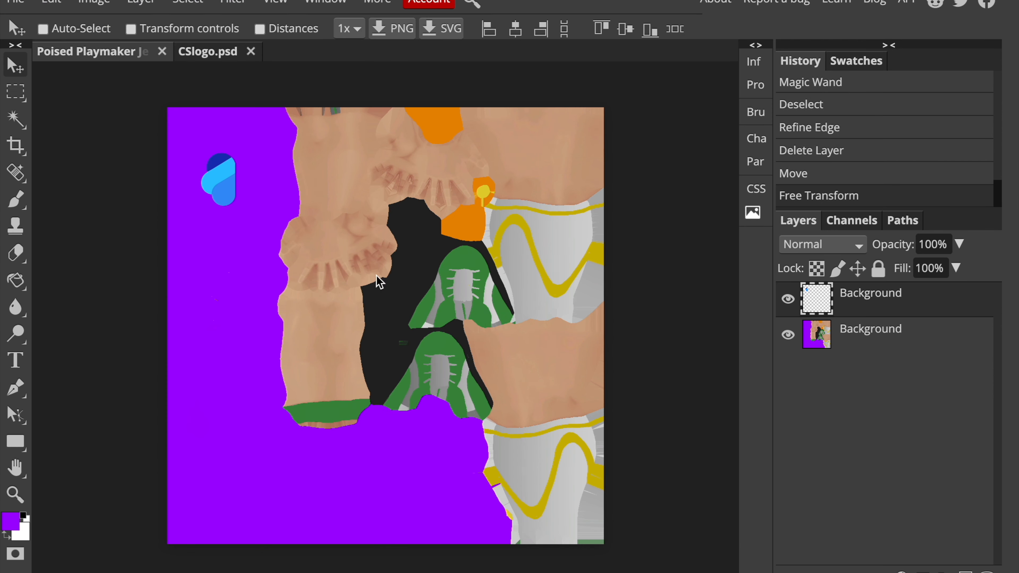
In Photopea, shrink the logo layer freehand, shift it down on the purple jersey area and reset its rotation to 0°.
drag(225, 161, 224, 157)
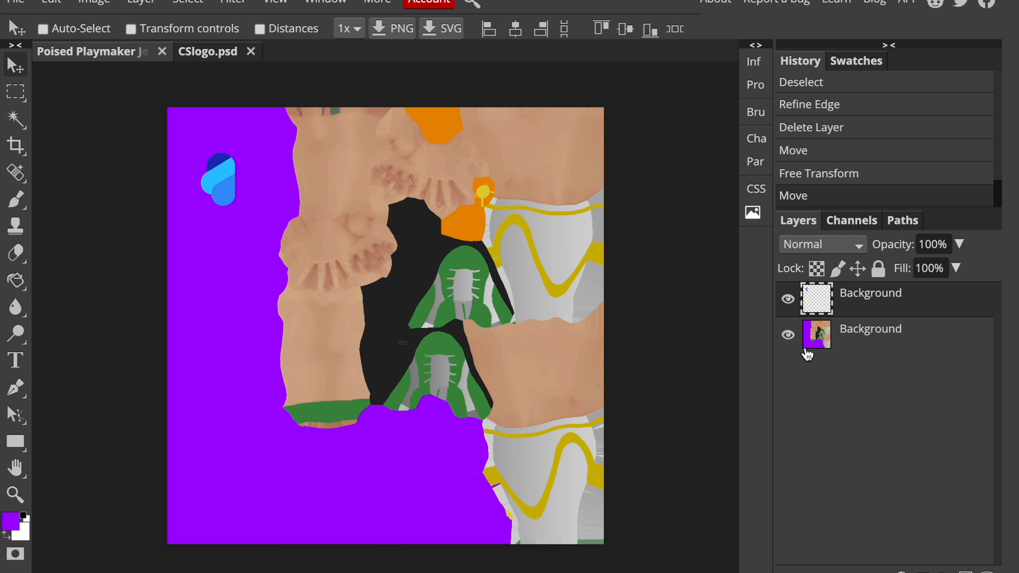
click(162, 30)
click(219, 180)
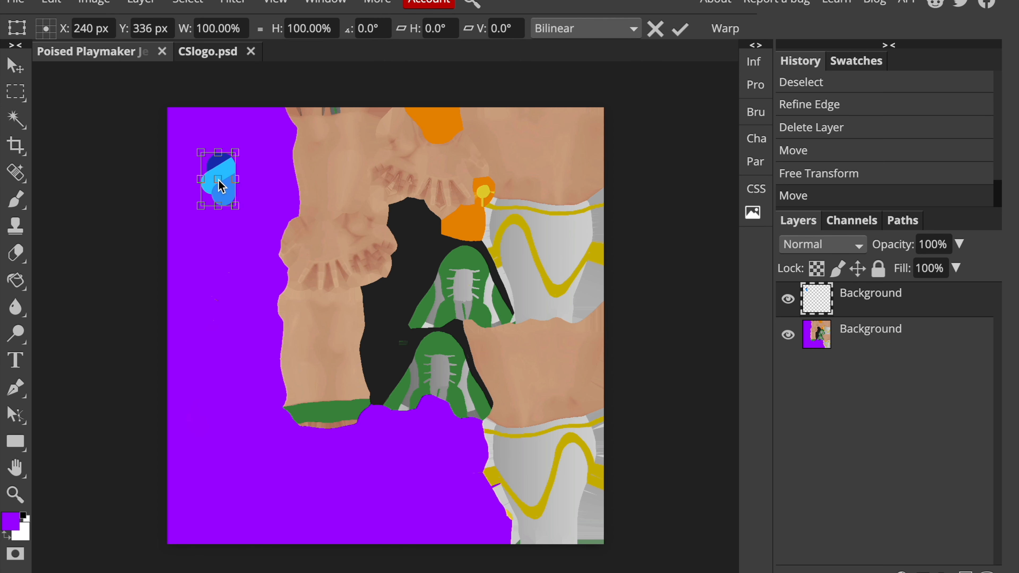
drag(237, 208, 206, 255)
drag(183, 217, 190, 229)
drag(379, 30, 357, 30)
text(0)
key(Return)
Scale the logo to 56% width and height, apply the transform and fine-tune its position on the purple area.
double_click(307, 32)
text(556)
drag(228, 32, 186, 32)
text(56)
key(Return)
key(Return)
drag(203, 231, 196, 233)
Export the texture as TGA and load "Poised Playmaker Jersey Texture (3).tga" into the shirt's image texture node in Blender.
click(16, 3)
mouse_move(141, 224)
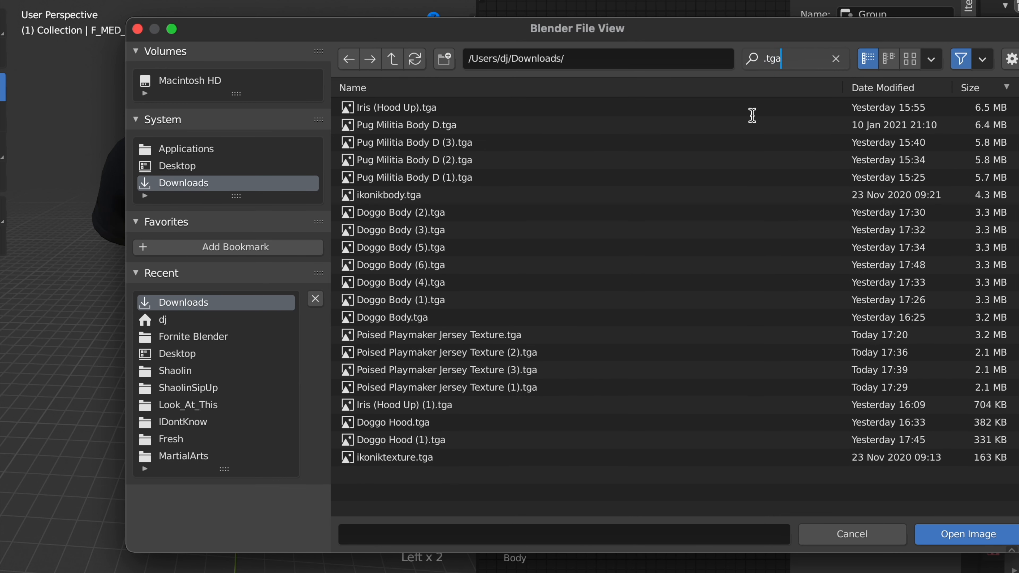
click(822, 370)
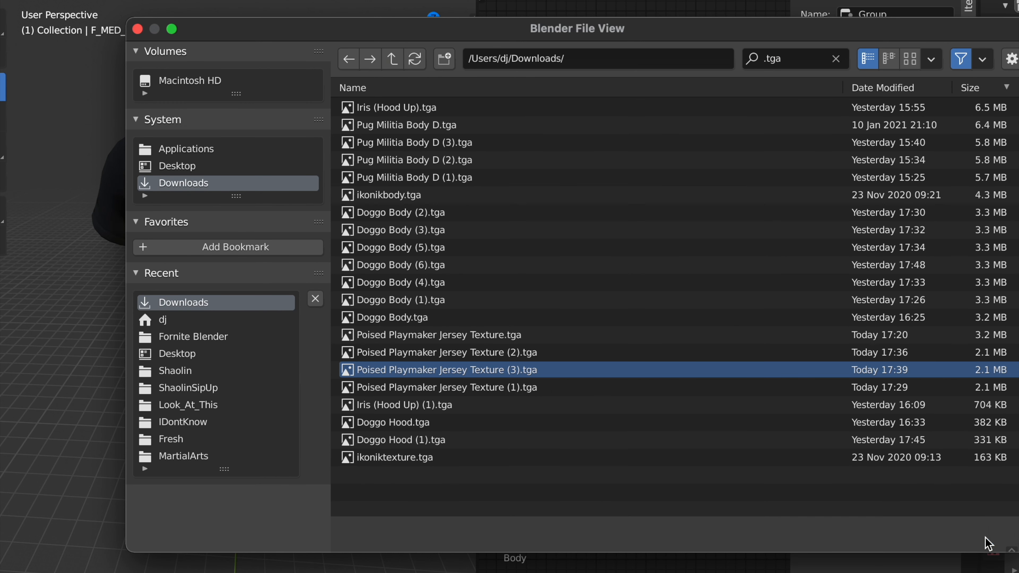
click(977, 536)
drag(434, 18, 436, 18)
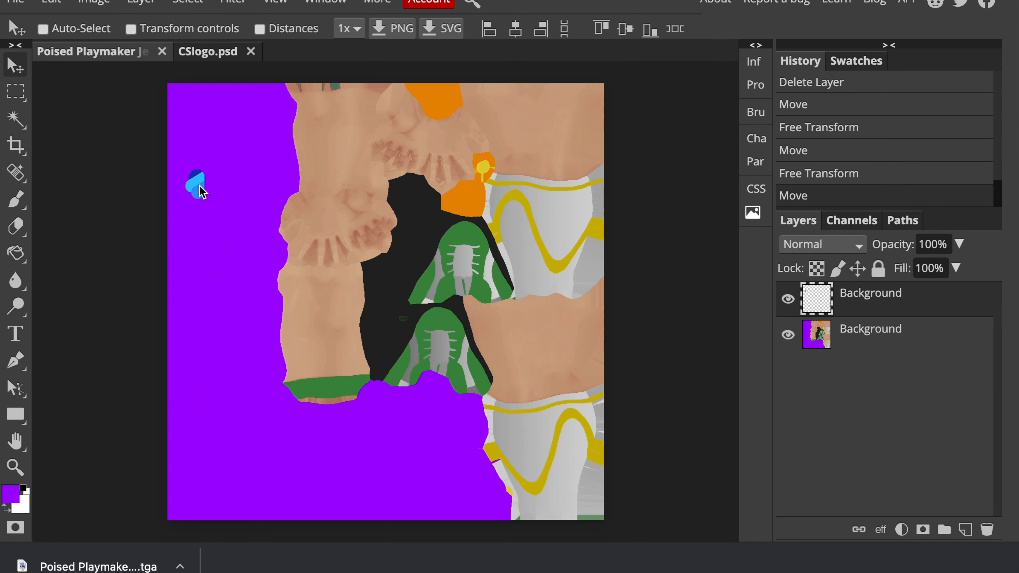
Back in Photopea, start a free transform on the logo layer and set its rotation to -90°.
click(132, 29)
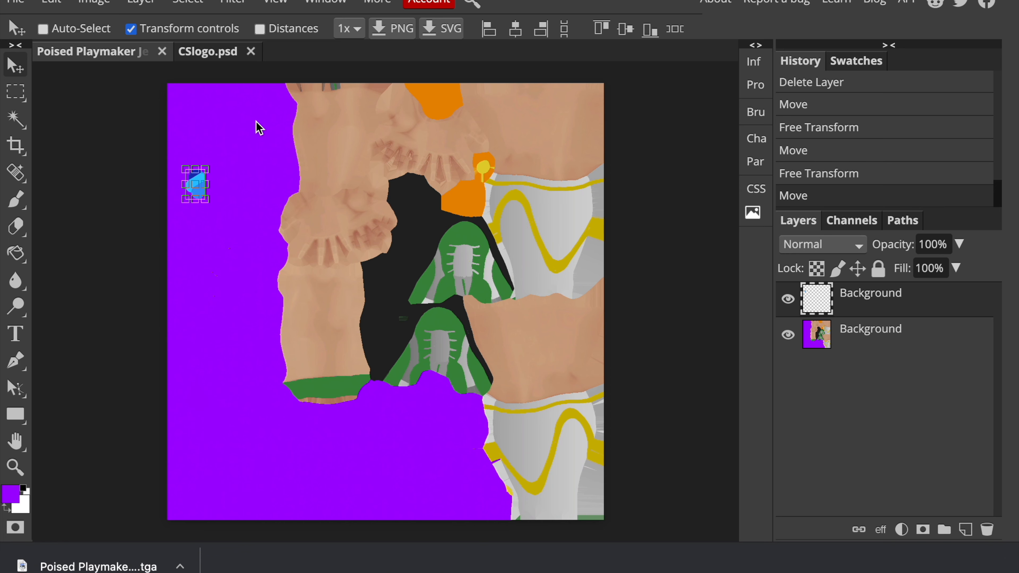
drag(201, 198, 204, 200)
click(370, 29)
text(90.0)
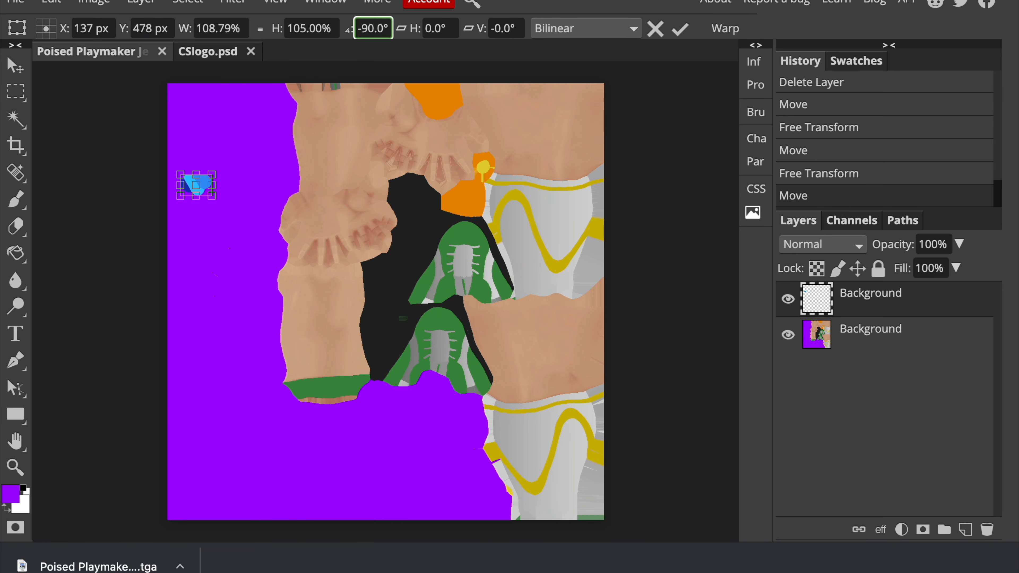
Scale the rotated logo to 56% width and height, set its vertical skew to 0° and apply the transform.
click(324, 29)
text(56)
click(218, 28)
text(56)
key(Return)
click(495, 30)
key(BackSpace)
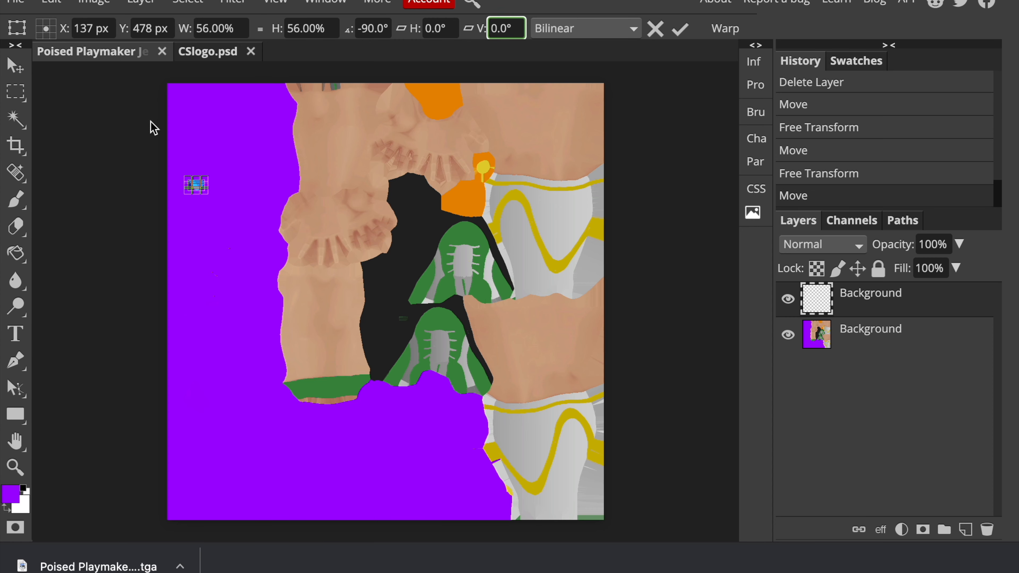
click(201, 165)
key(Return)
Export the texture with the rotated logo as a TGA file.
mouse_move(45, 222)
mouse_move(182, 353)
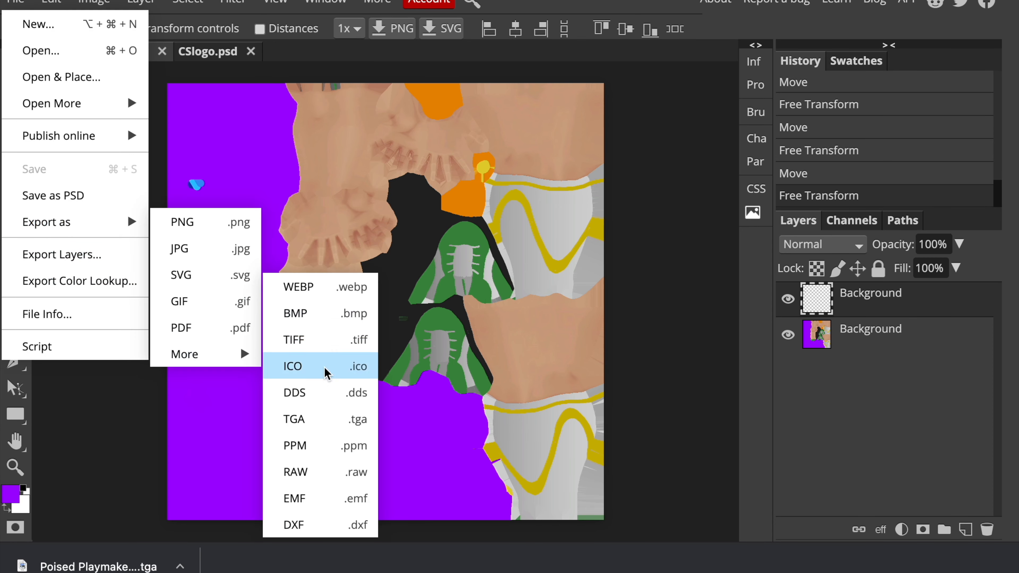
click(293, 353)
click(666, 143)
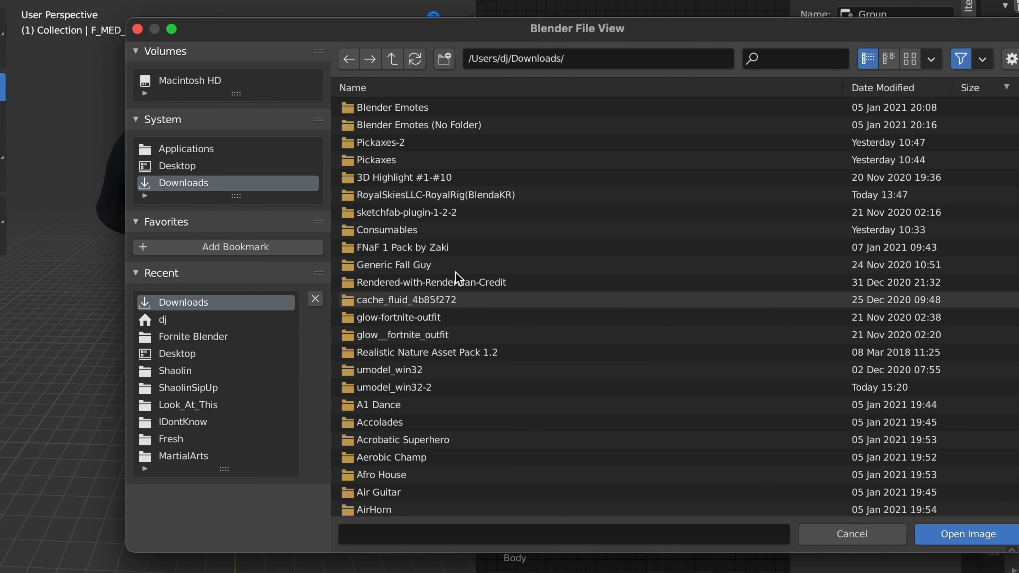
In Blender, filter the Downloads folder by ".tga" and load "Poised Playmaker Jersey Texture (4).tga" into the shirt's image texture node.
click(820, 58)
text(.tga)
click(521, 387)
click(967, 536)
drag(433, 43, 401, 44)
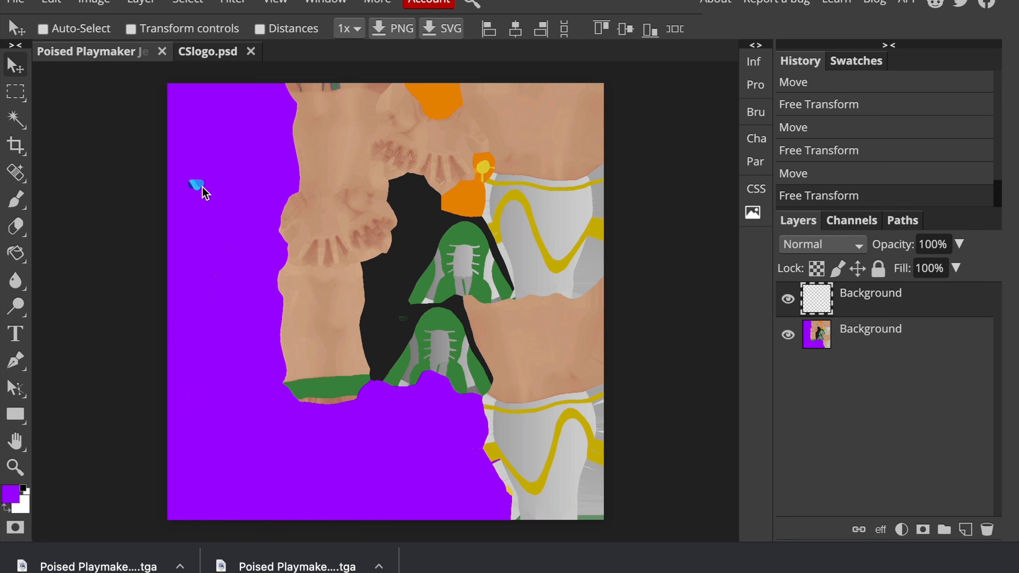
Move the logo slightly right and down on the texture and check its placement on the shirt in Blender.
click(205, 188)
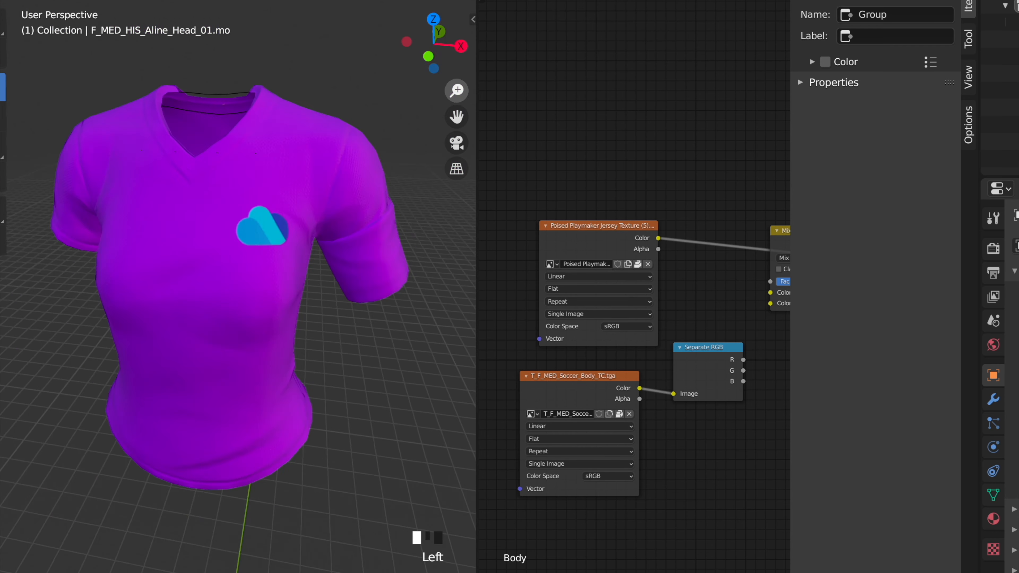
drag(433, 44, 405, 45)
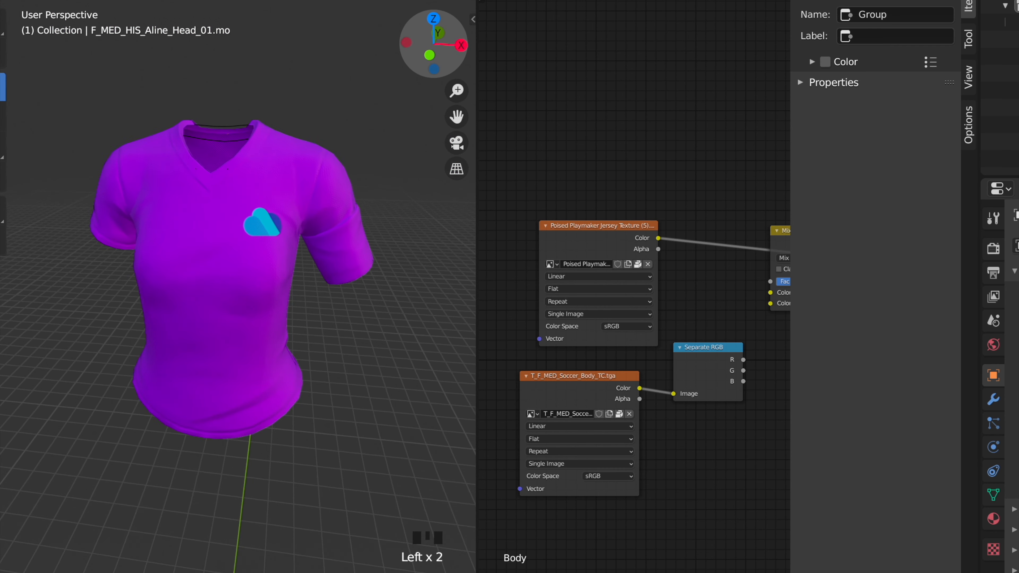
click(267, 201)
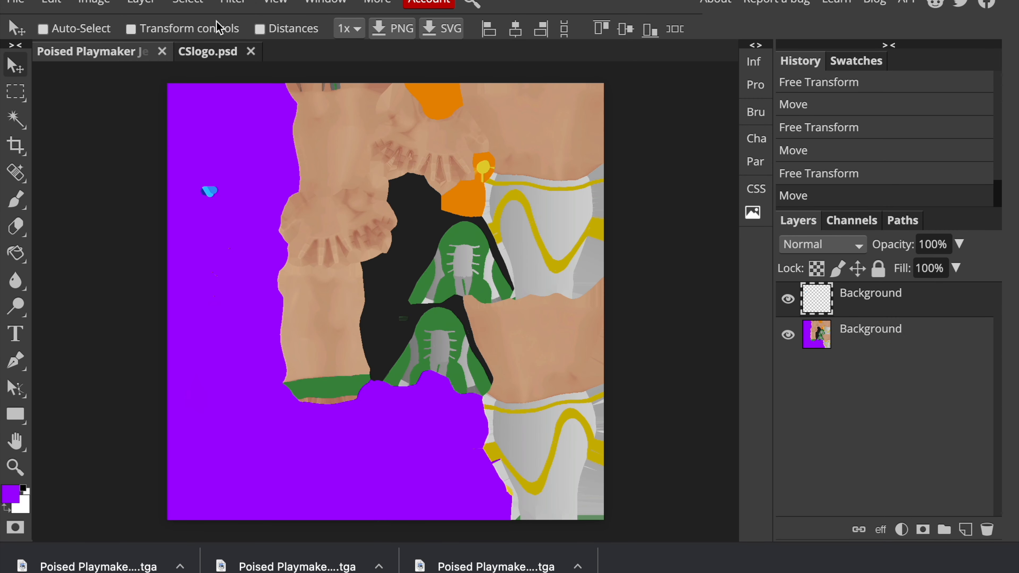
Export the texture as TGA again and load "Poised Playmaker Jersey Texture (6).tga" into the emptied image texture node in Blender.
click(15, 1)
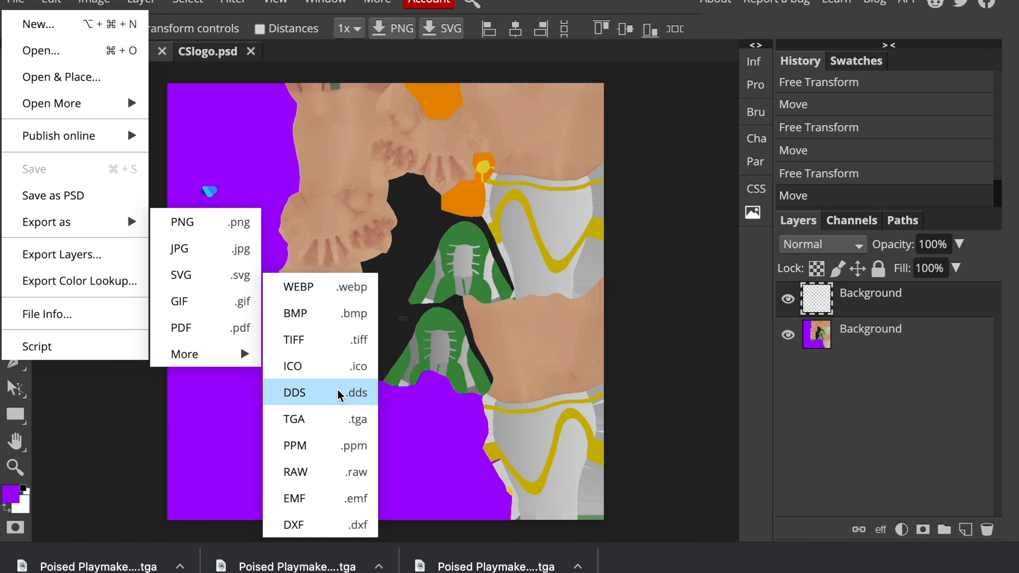
click(473, 355)
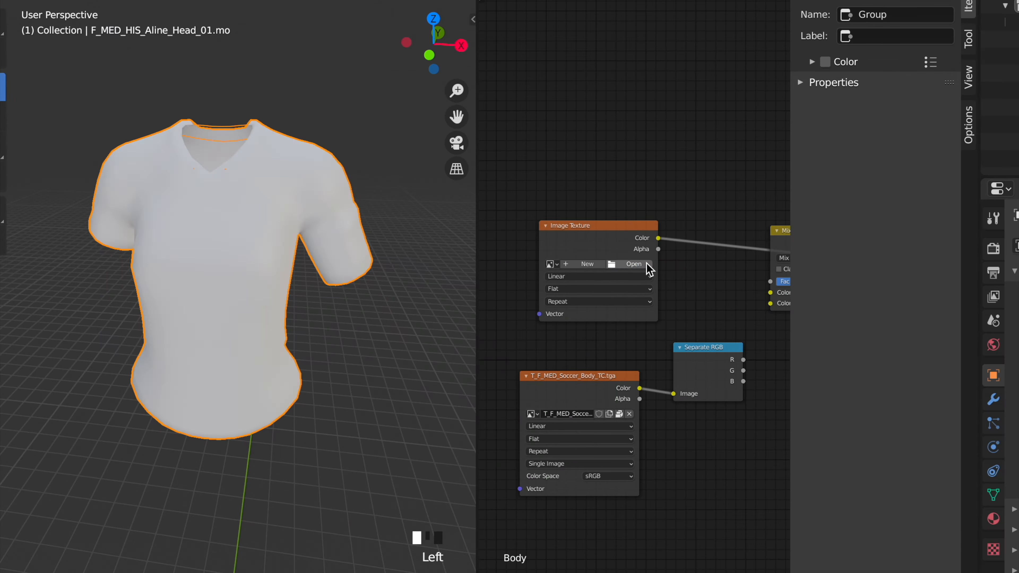
click(646, 265)
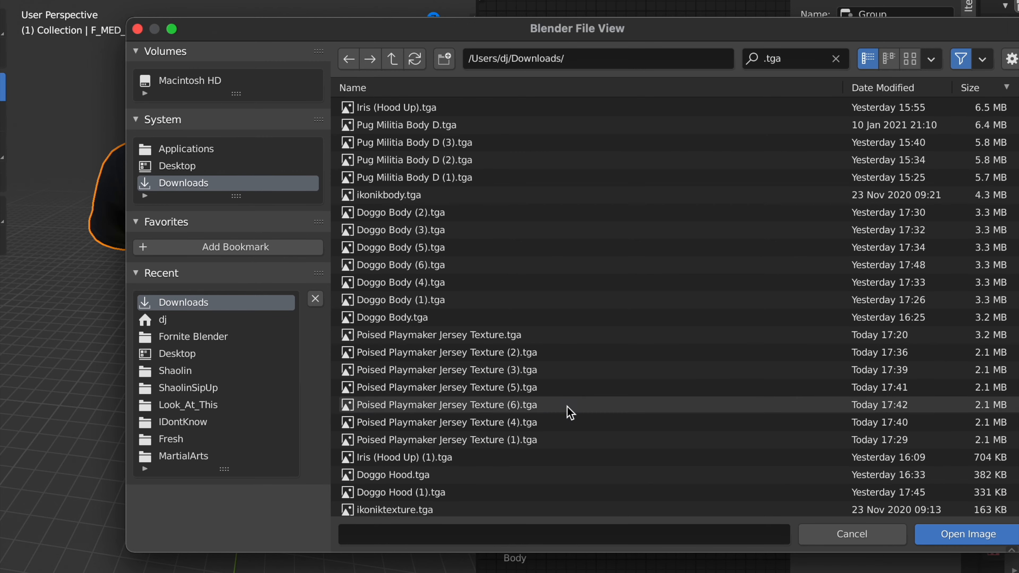
double_click(569, 412)
scroll(267, 168, up, 3)
scroll(268, 168, down, 3)
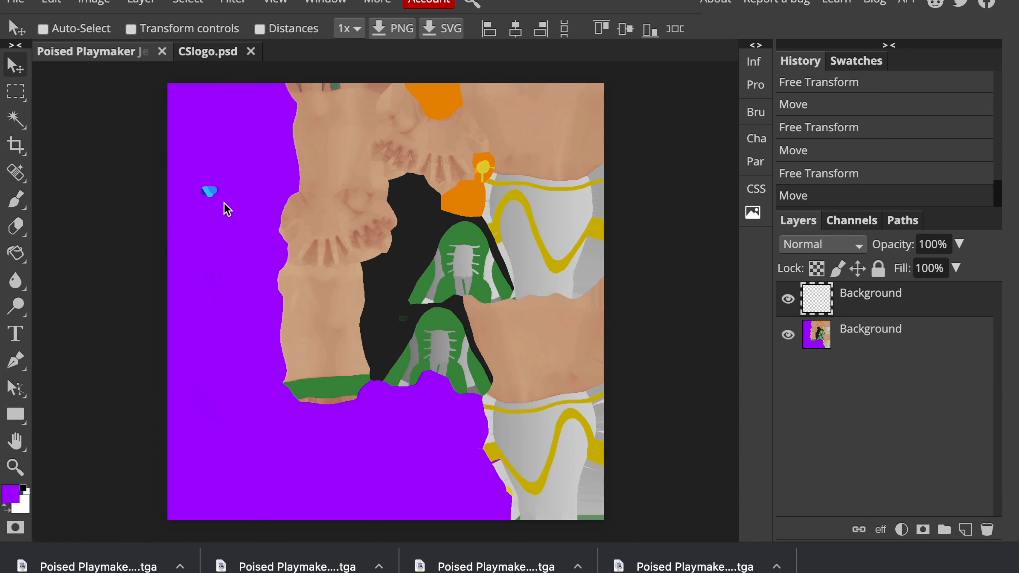
Export the texture as TGA once more and load "Poised Playmaker Jersey Texture (7).tga" into the shirt's image texture node in Blender.
click(15, 2)
mouse_move(76, 227)
click(289, 354)
click(666, 146)
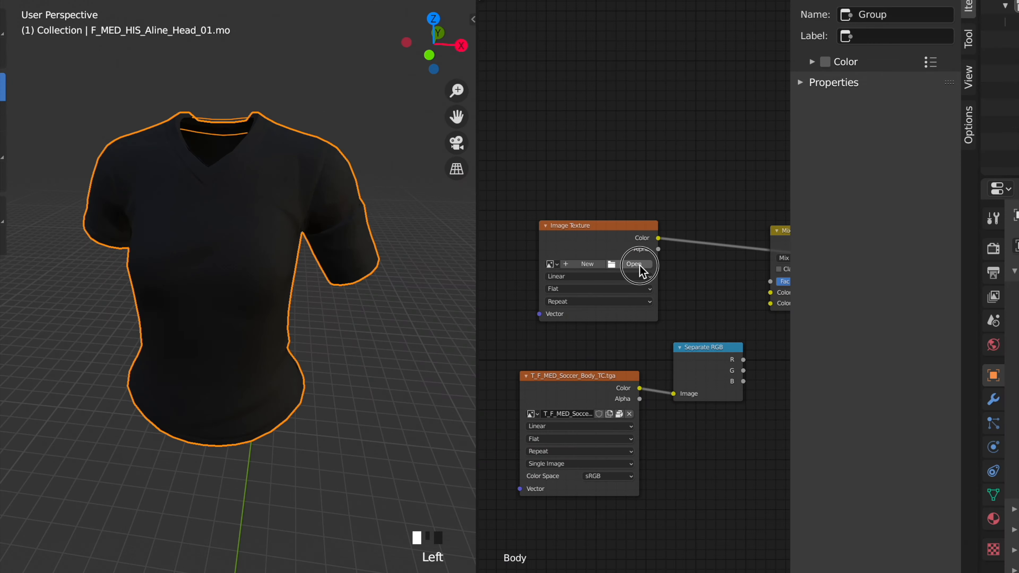
click(643, 267)
text(a)
double_click(445, 439)
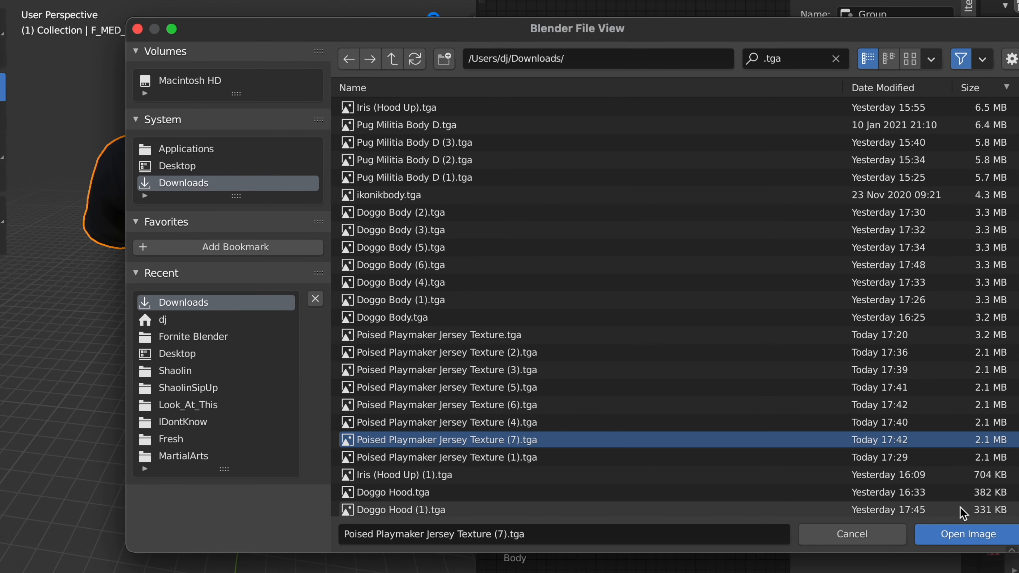
Deselect the shirt and examine the chest logo's size, orientation and placement from several angles and distances.
drag(440, 69, 461, 107)
click(429, 160)
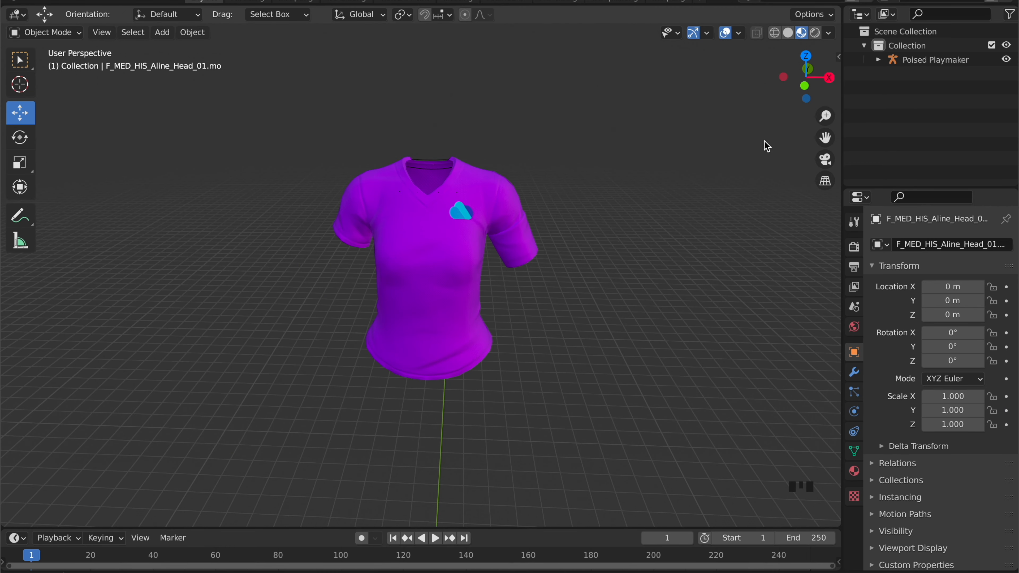
mouse_move(825, 116)
mouse_down()
mouse_move(825, 94)
mouse_move(797, 91)
mouse_move(815, 93)
mouse_move(825, 126)
mouse_up()
mouse_move(811, 89)
mouse_down()
mouse_move(835, 90)
mouse_move(761, 86)
mouse_move(812, 98)
mouse_move(813, 83)
mouse_up()
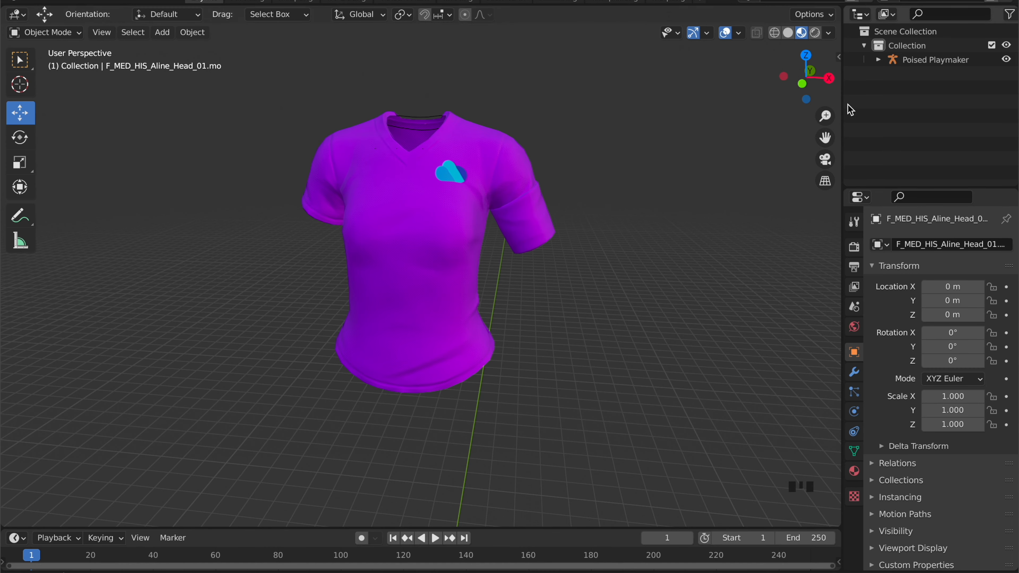
click(783, 76)
mouse_move(783, 84)
mouse_down()
mouse_move(642, 84)
mouse_move(690, 65)
mouse_move(784, 83)
mouse_up()
drag(824, 116, 824, 134)
drag(795, 67, 806, 69)
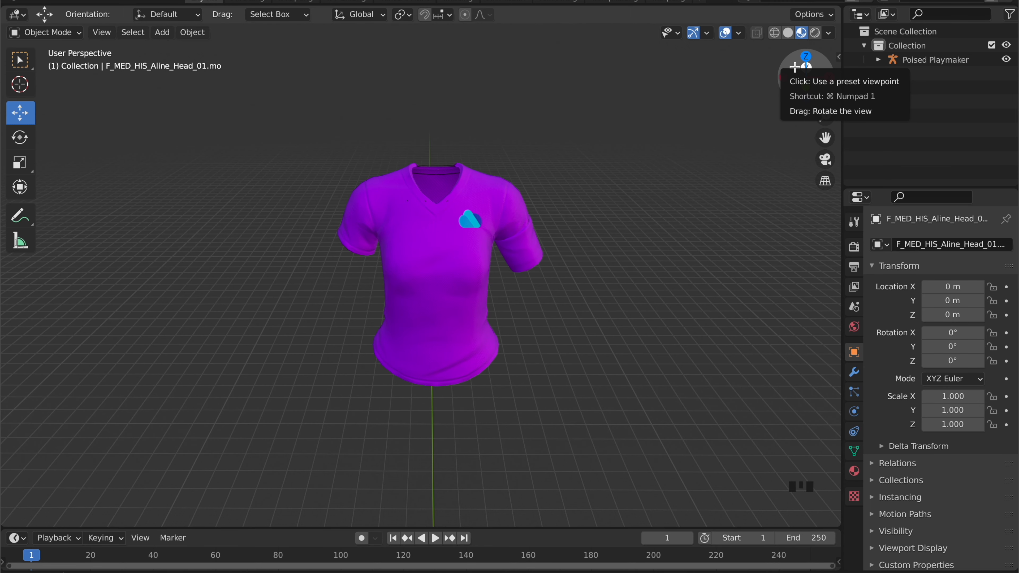
mouse_move(825, 115)
mouse_down()
mouse_move(824, 49)
mouse_move(825, 106)
mouse_up()
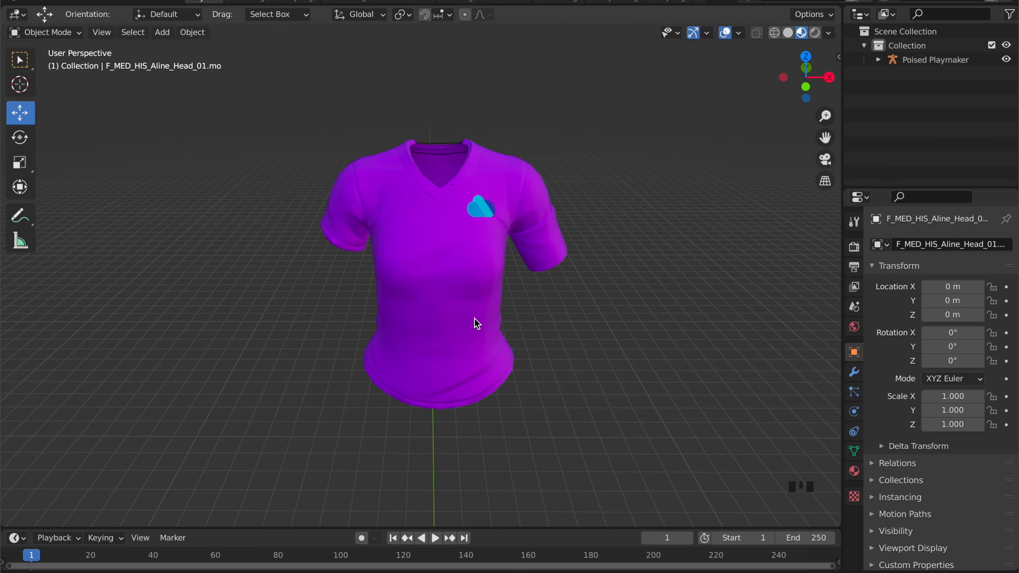
drag(825, 100, 802, 227)
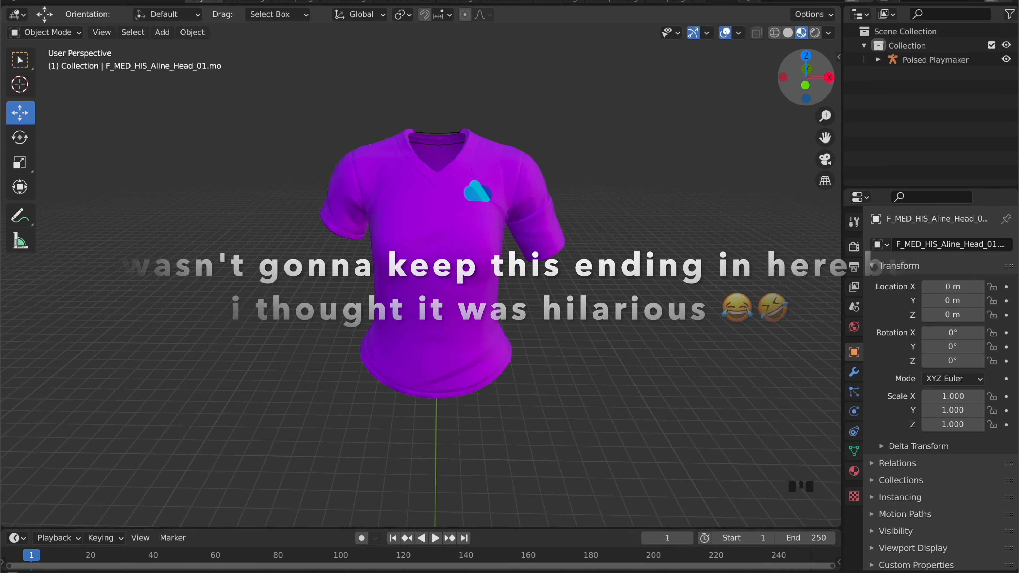